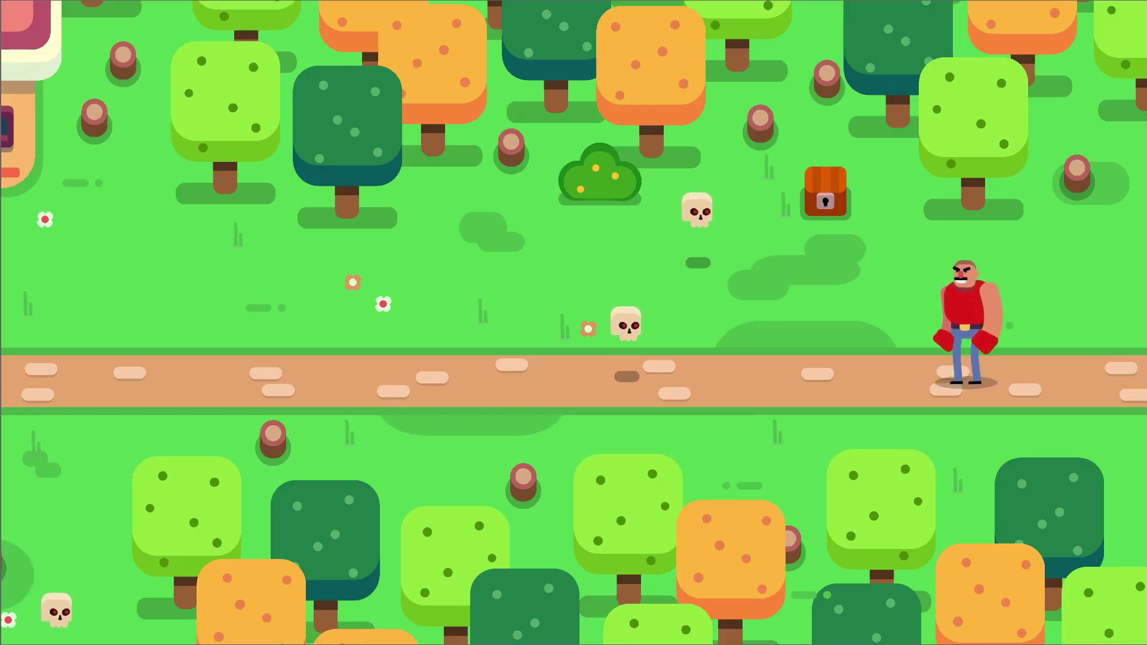
key(Left)
key(Down)
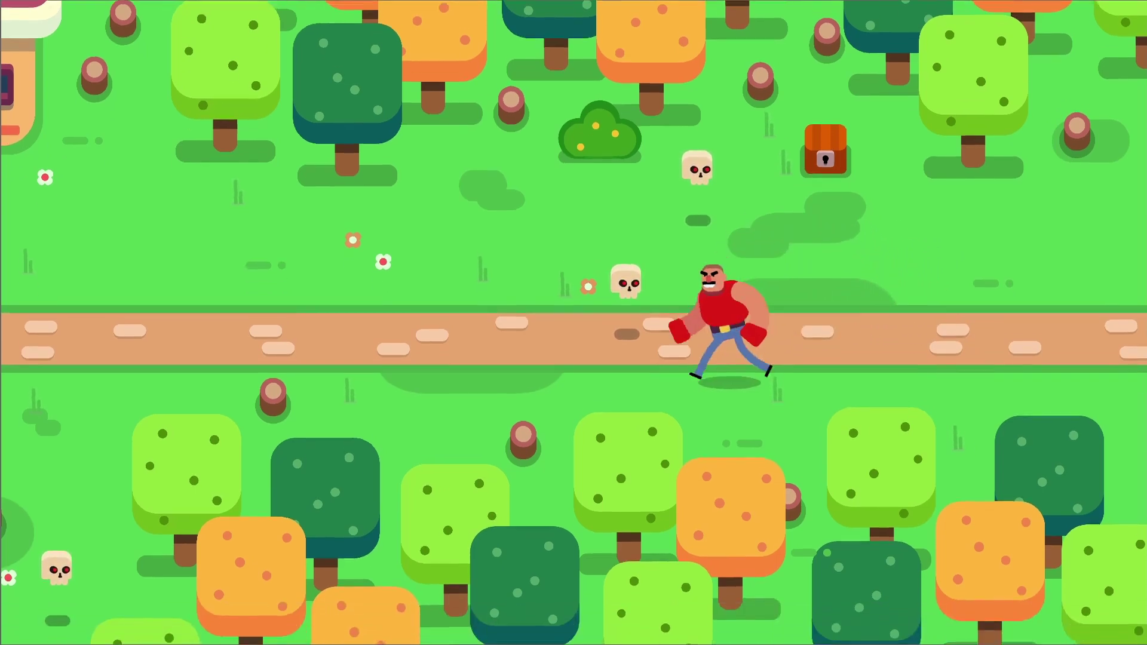
key(Up)
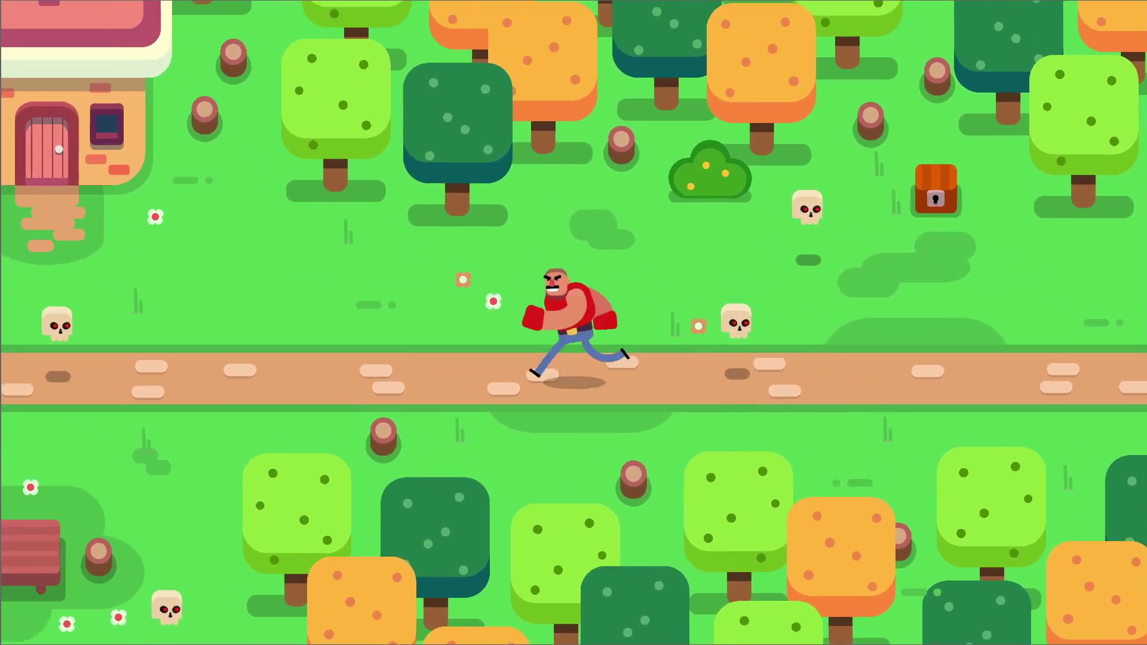
key(Up)
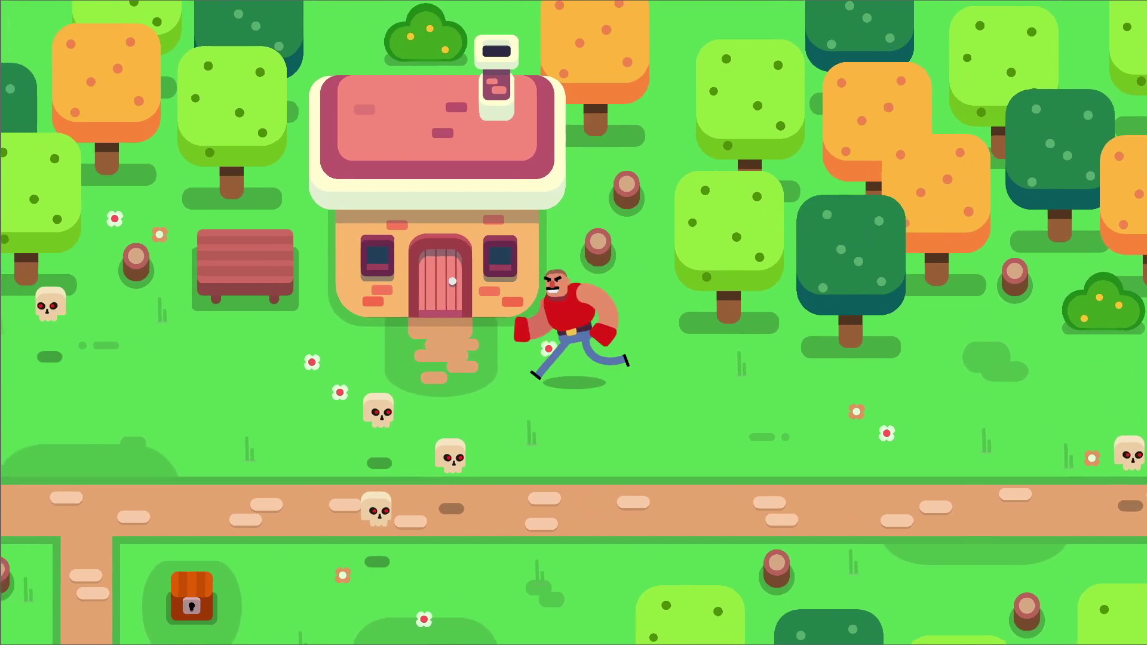
key(Down)
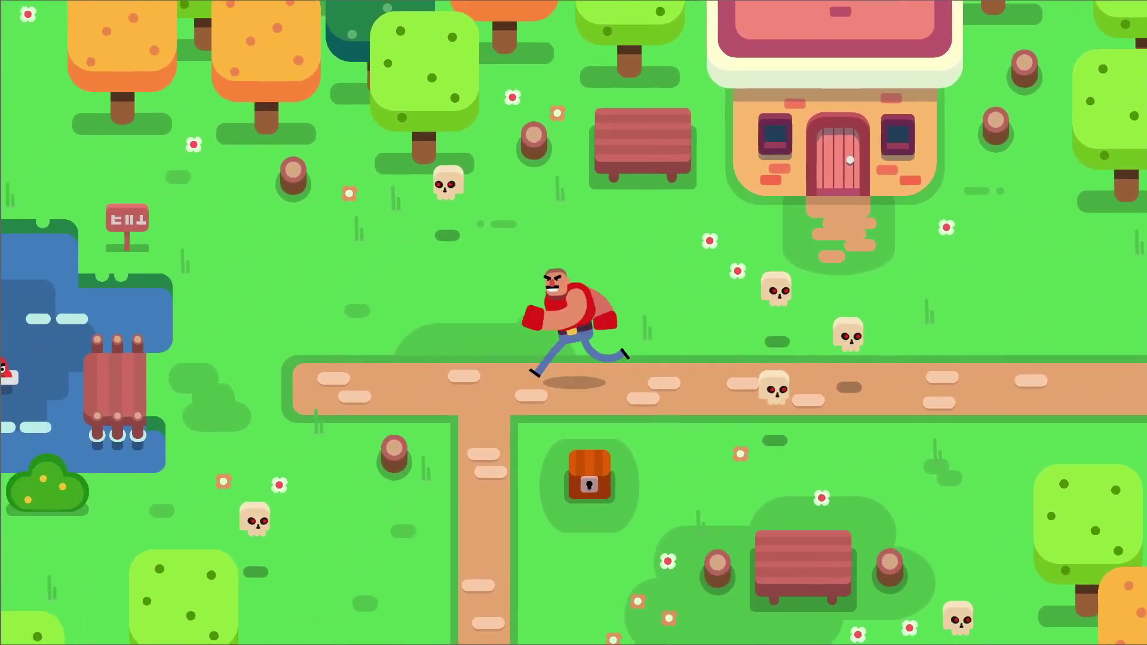
key(Down)
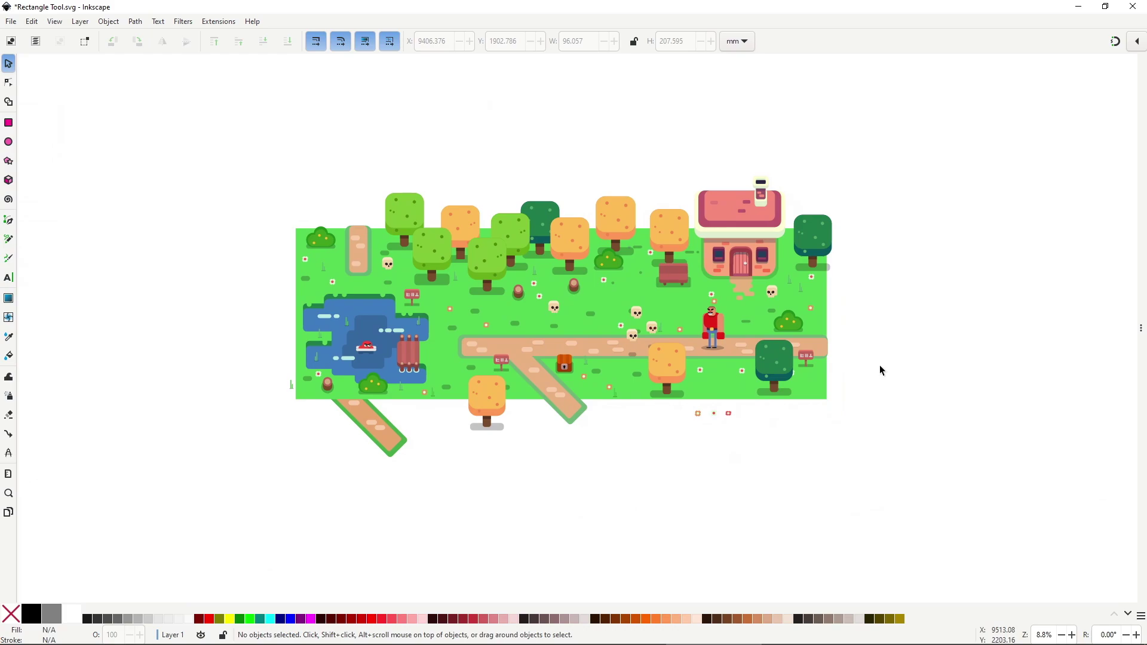
ctrl+scroll(648, 318, up, 3)
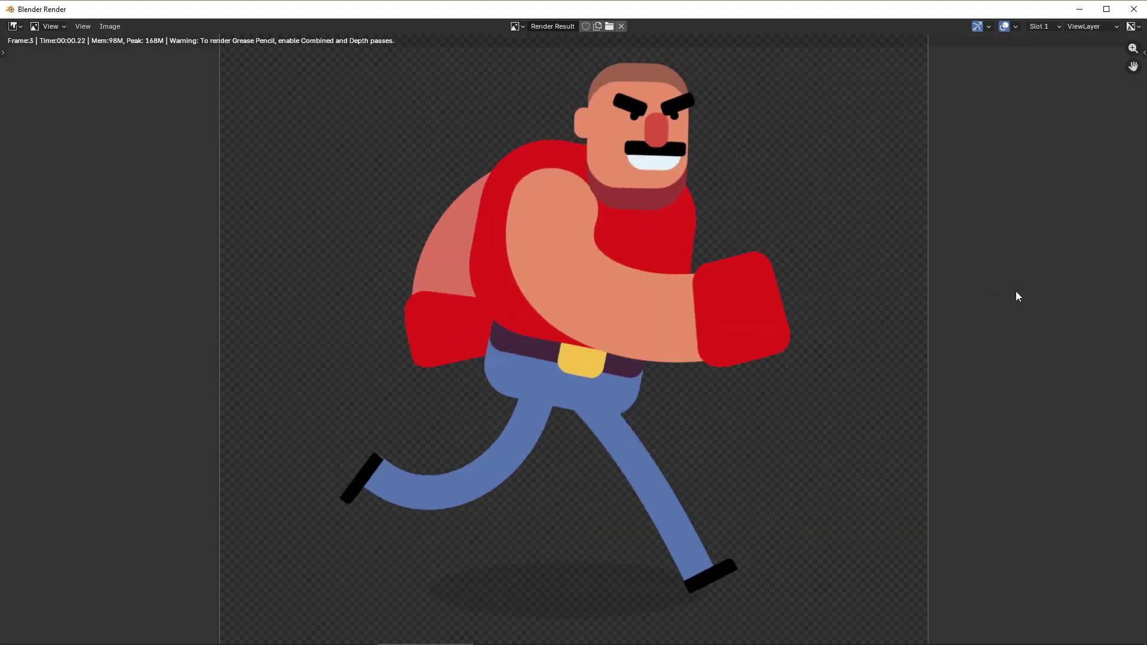
scroll(769, 330, down, 4)
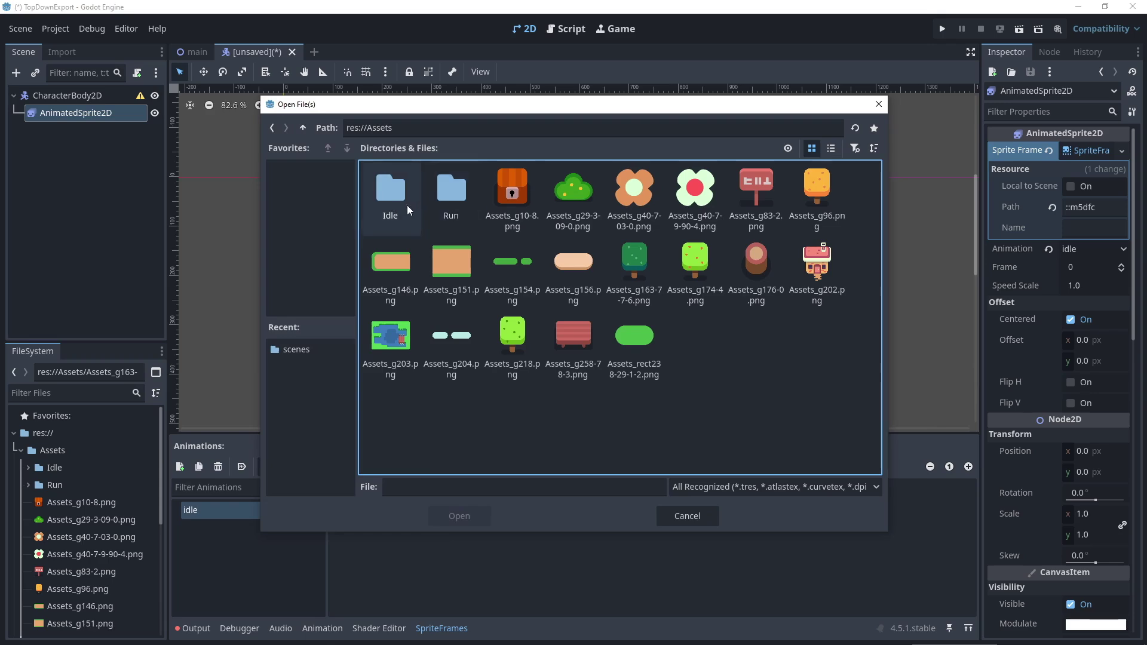
Step: Load all frames from 0001.png to 0024.png in the Idle folder into the idle sprite animation
double_click(403, 207)
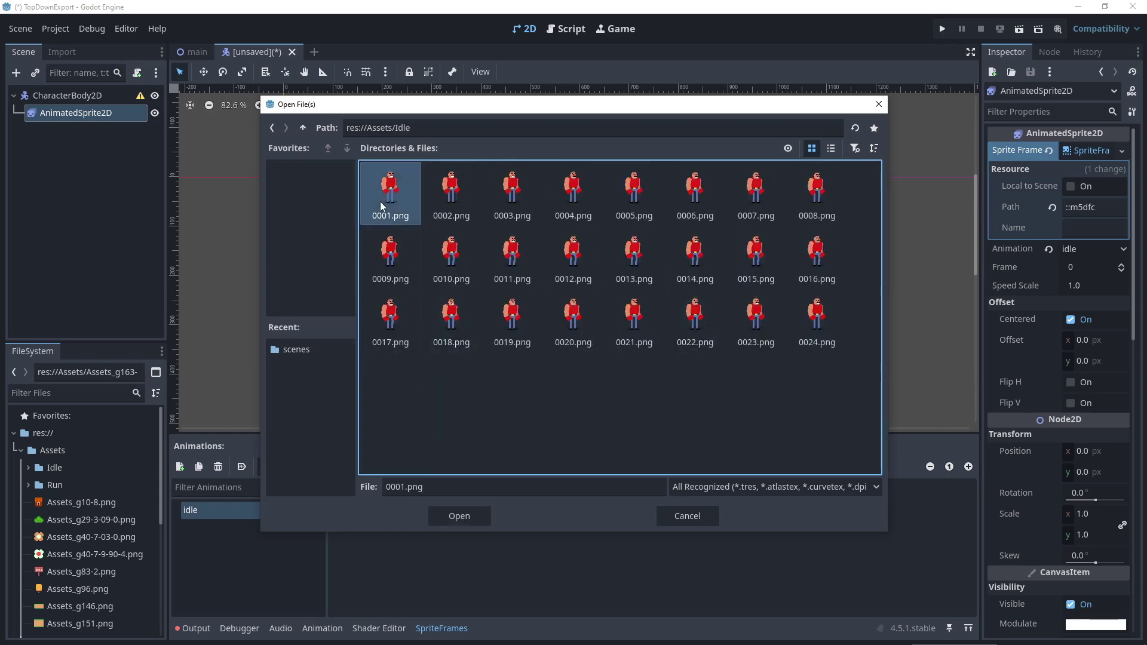
shift+click(815, 332)
click(472, 511)
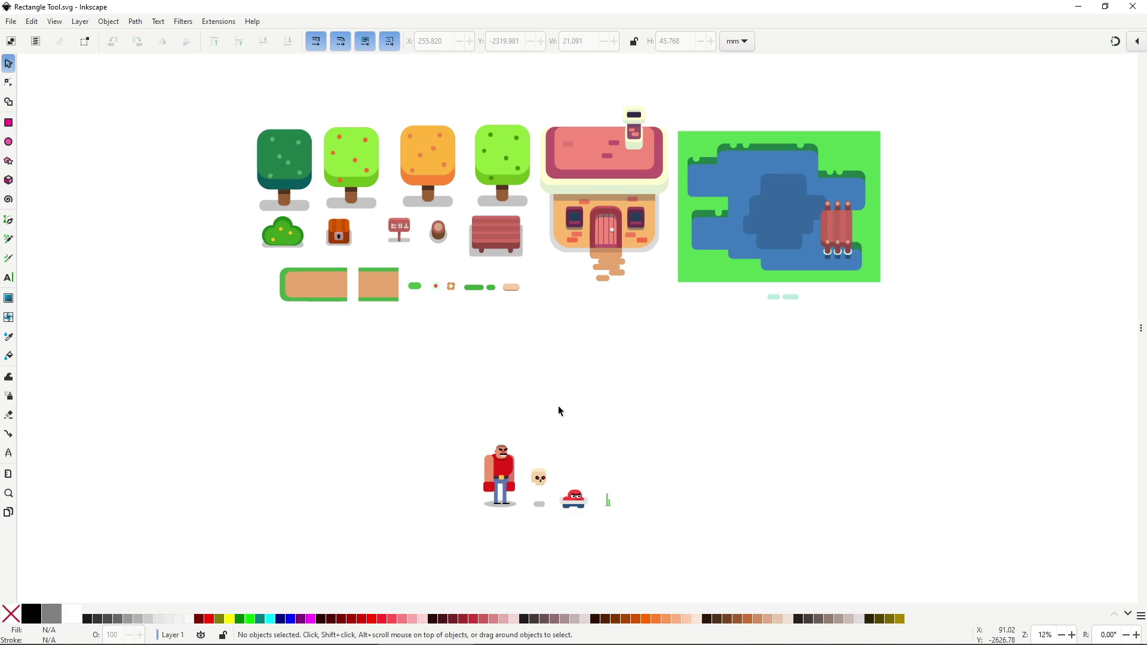
Step: Select all the environment assets above the characters and set up a batch export of the selection
drag(231, 87, 930, 366)
click(10, 22)
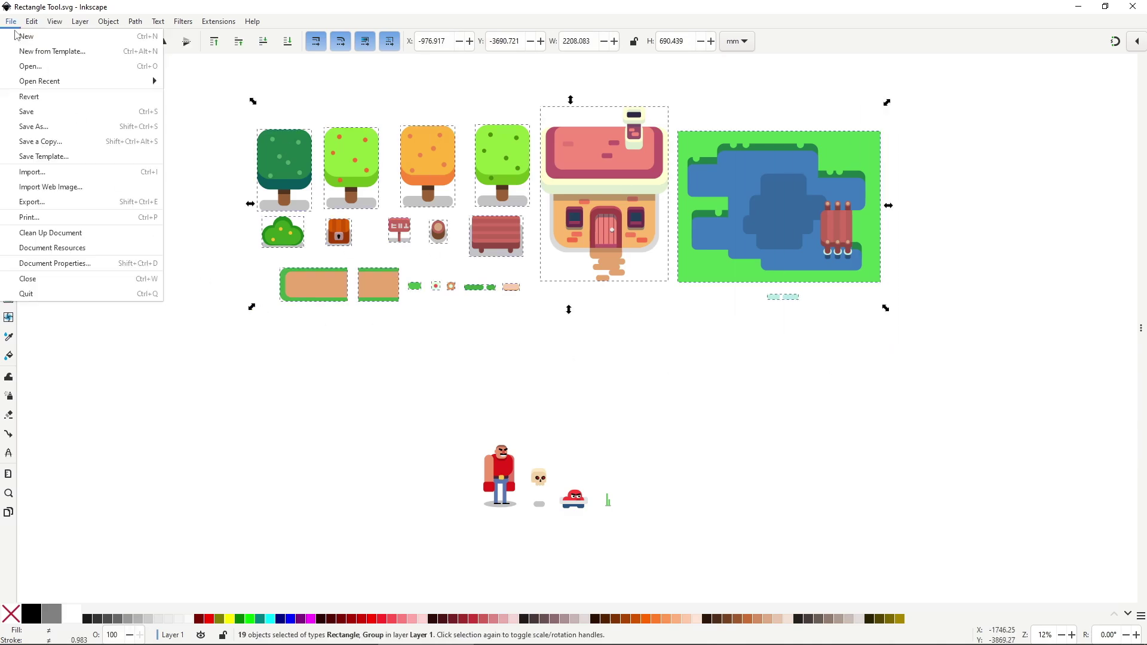
click(54, 203)
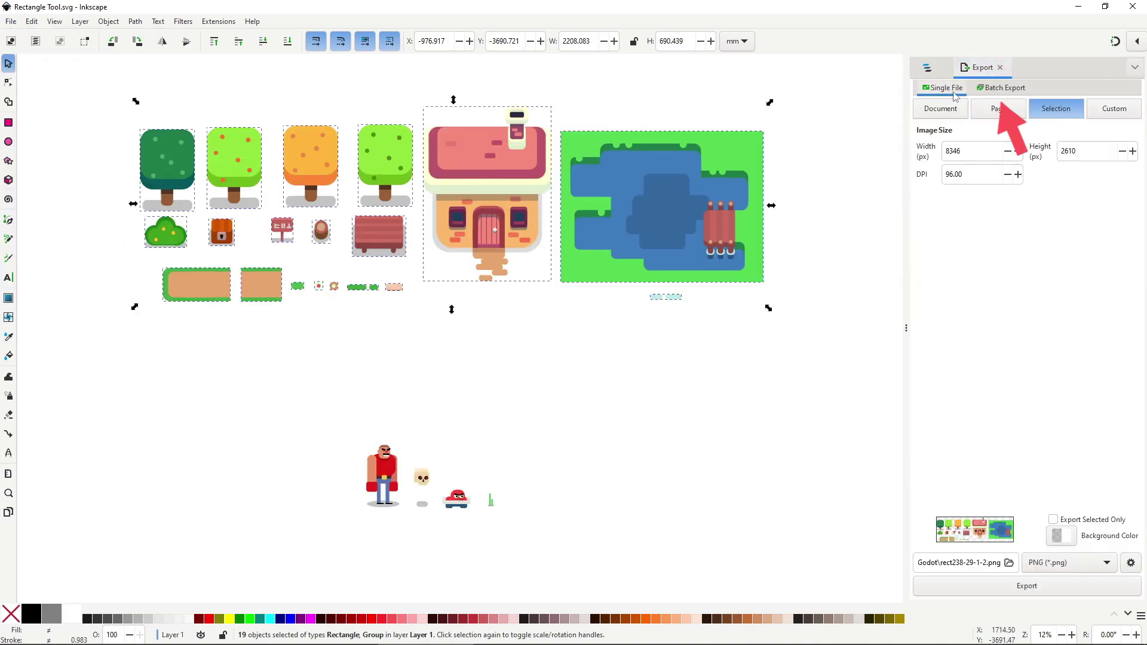
click(991, 88)
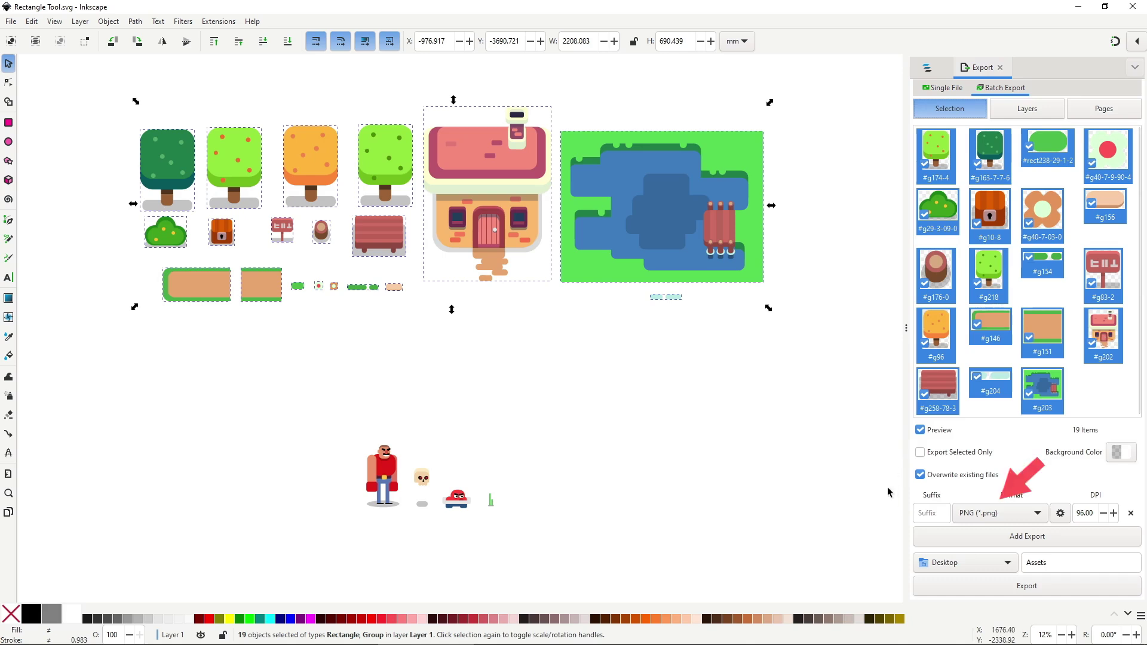
Step: Check the selected objects in the layer list and batch export them as 96 DPI PNG files to the Desktop, named Assets
click(1027, 587)
key(ctrl+shift+l)
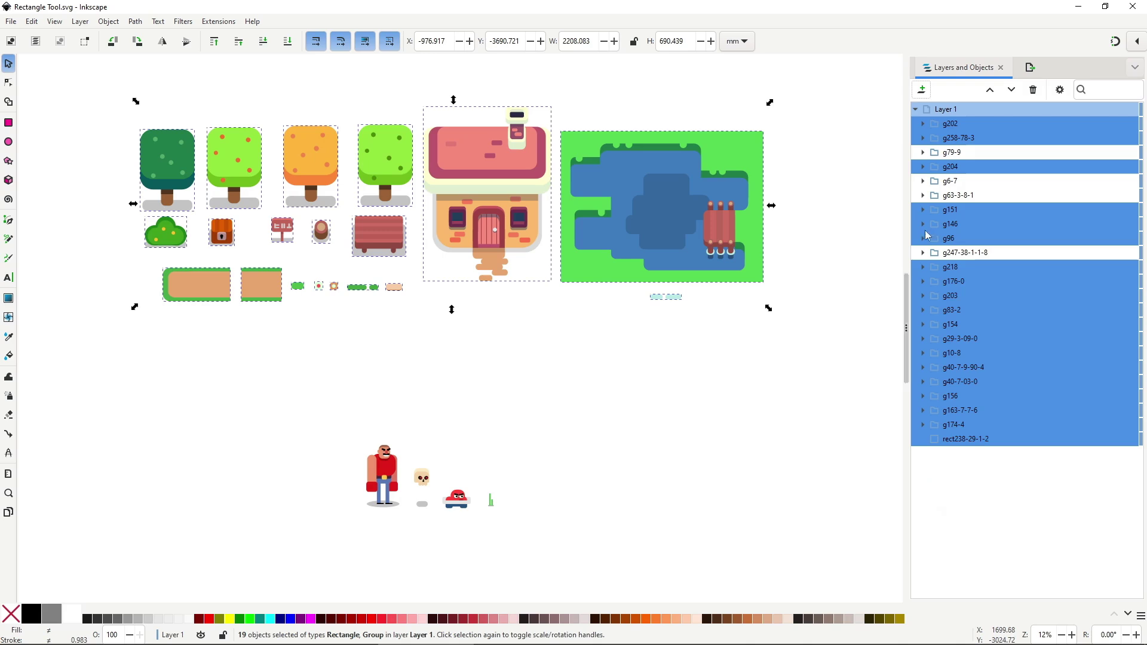
click(1029, 67)
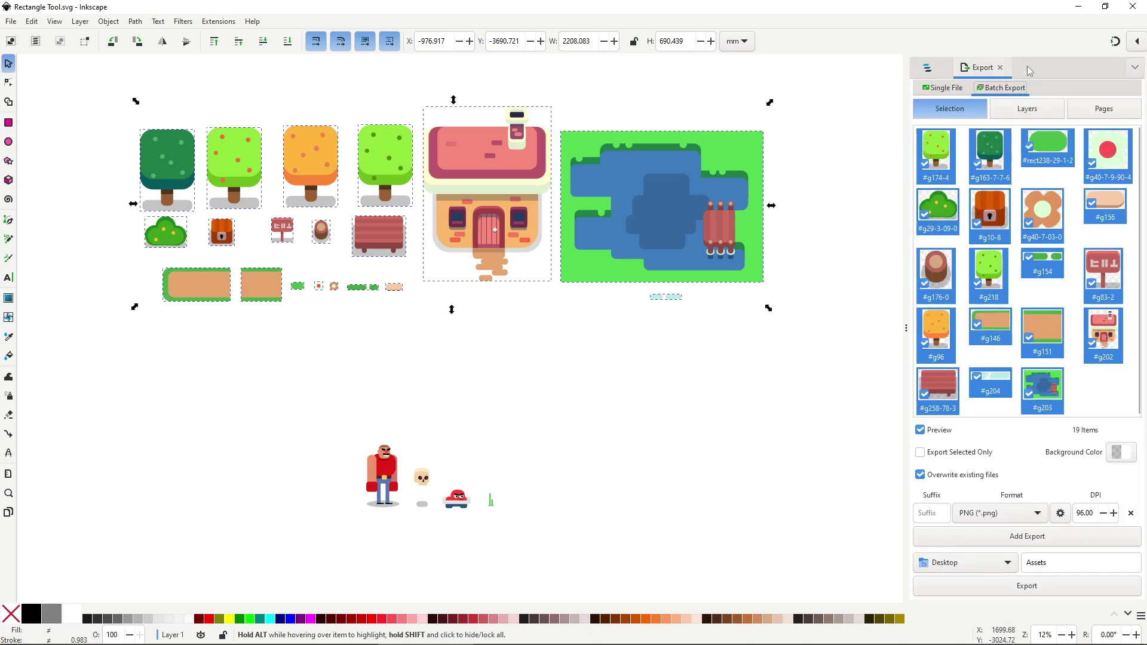
click(994, 585)
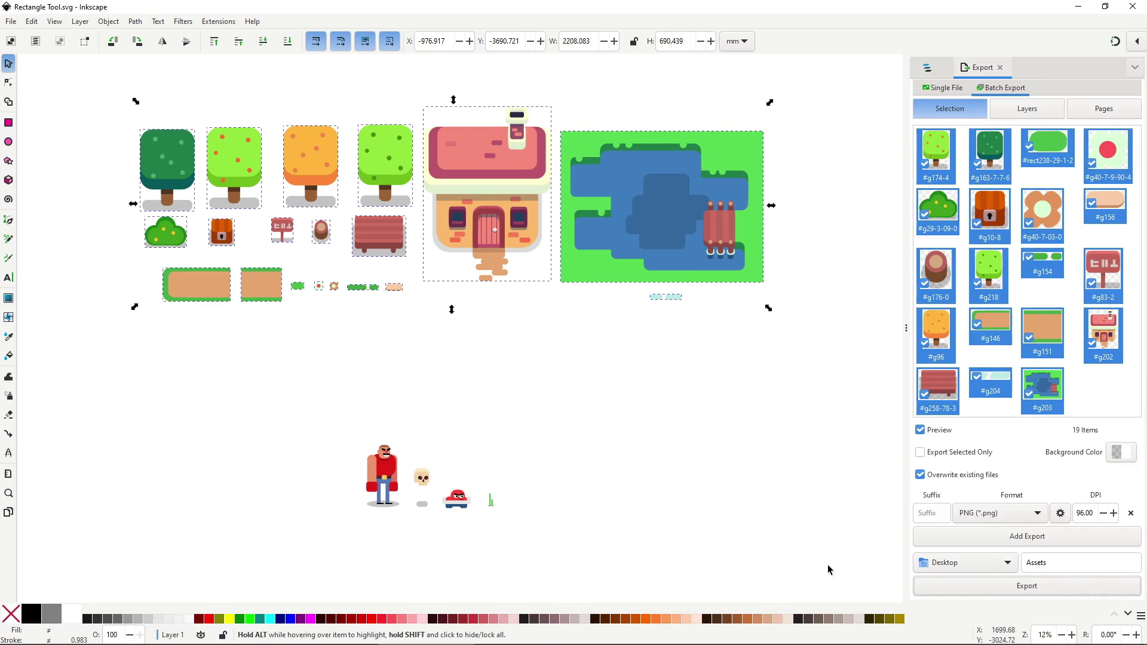
Step: Hide the export settings and select the boxer, skull, boat and grass objects below the environment assets
click(904, 334)
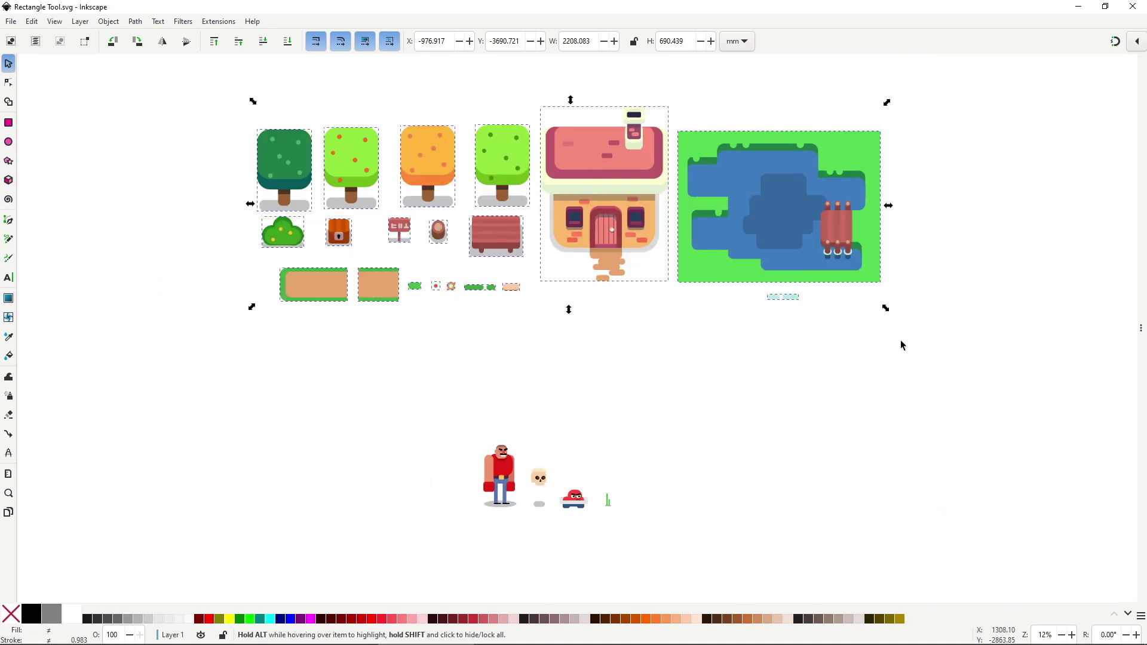
drag(398, 404, 717, 568)
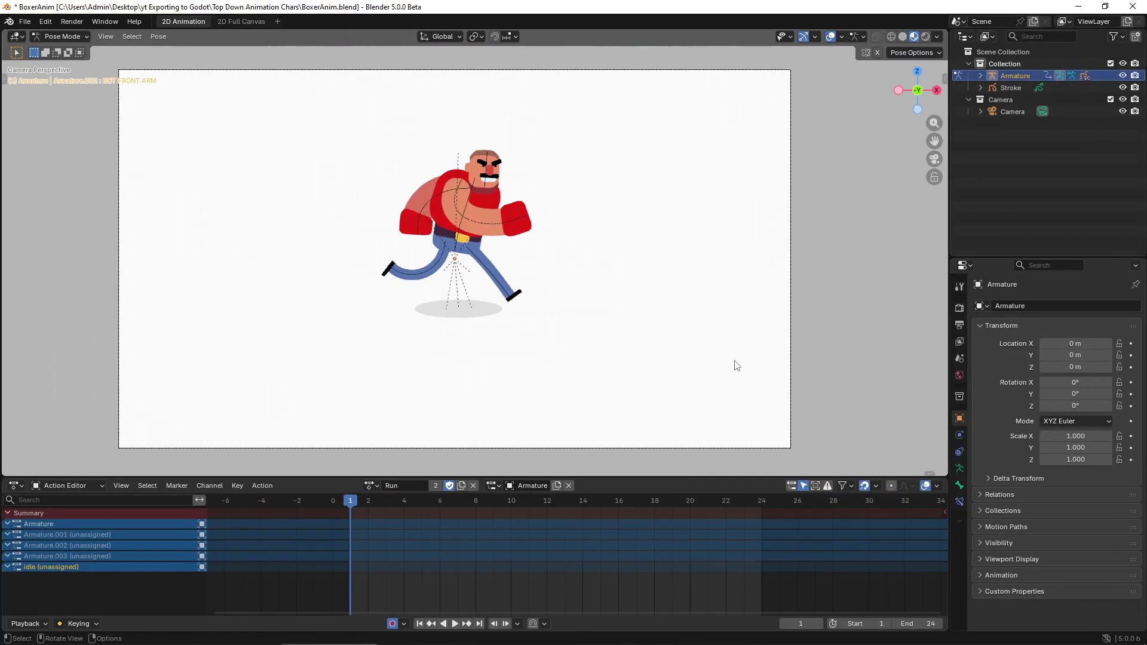
Step: In Blender, scrub through the Run action, assign the Idle action to the boxer armature and play it
drag(619, 502, 458, 517)
click(374, 486)
click(383, 599)
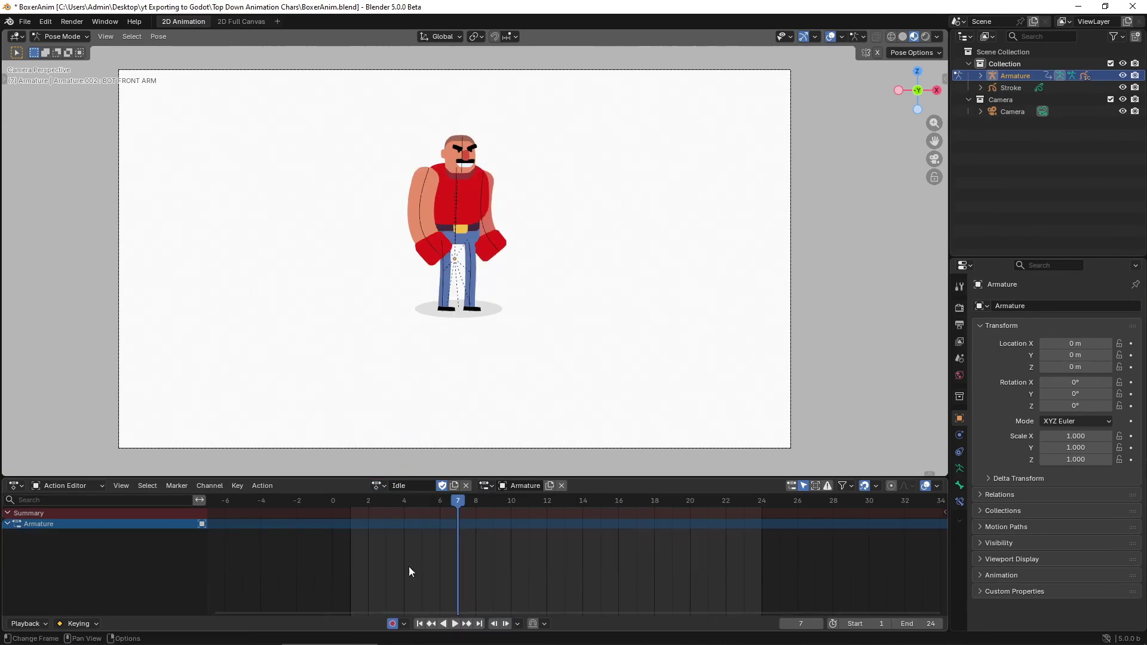
key(space)
key(Escape)
Step: Assign the Run action to the boxer armature again and preview its playback
click(377, 485)
click(403, 610)
key(space)
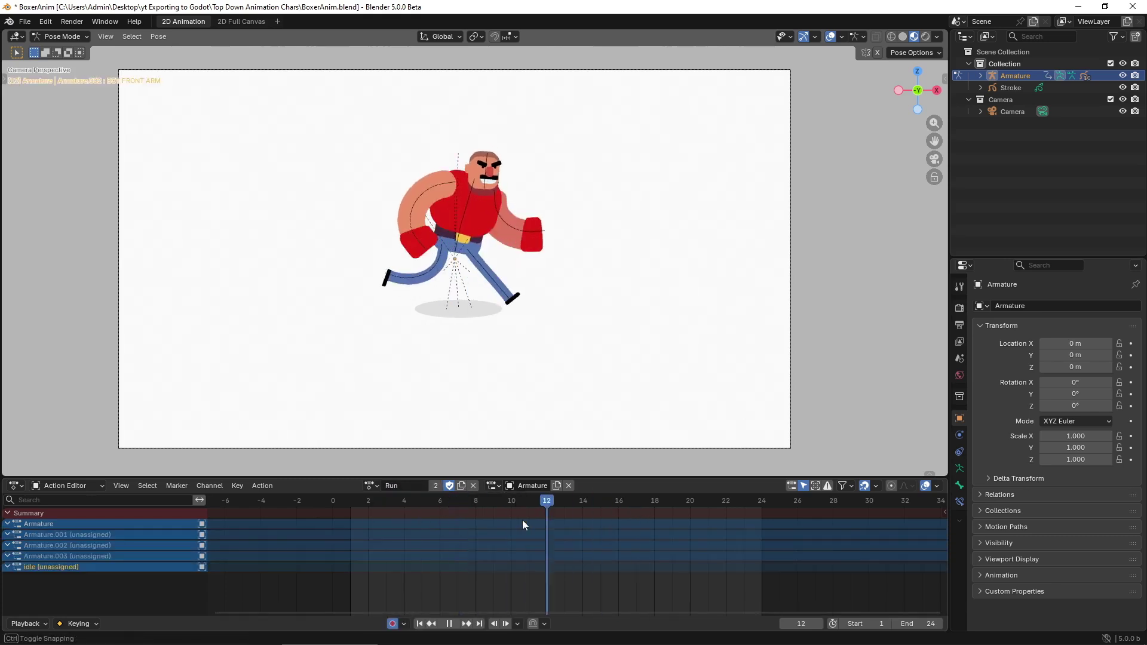
key(space)
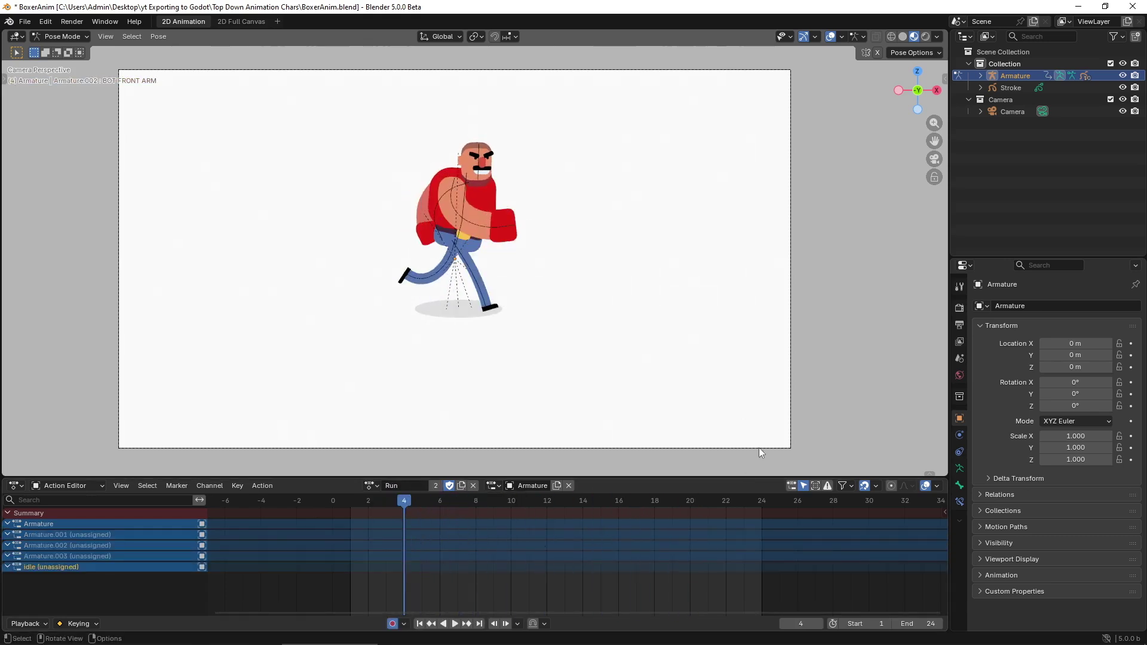
click(32, 23)
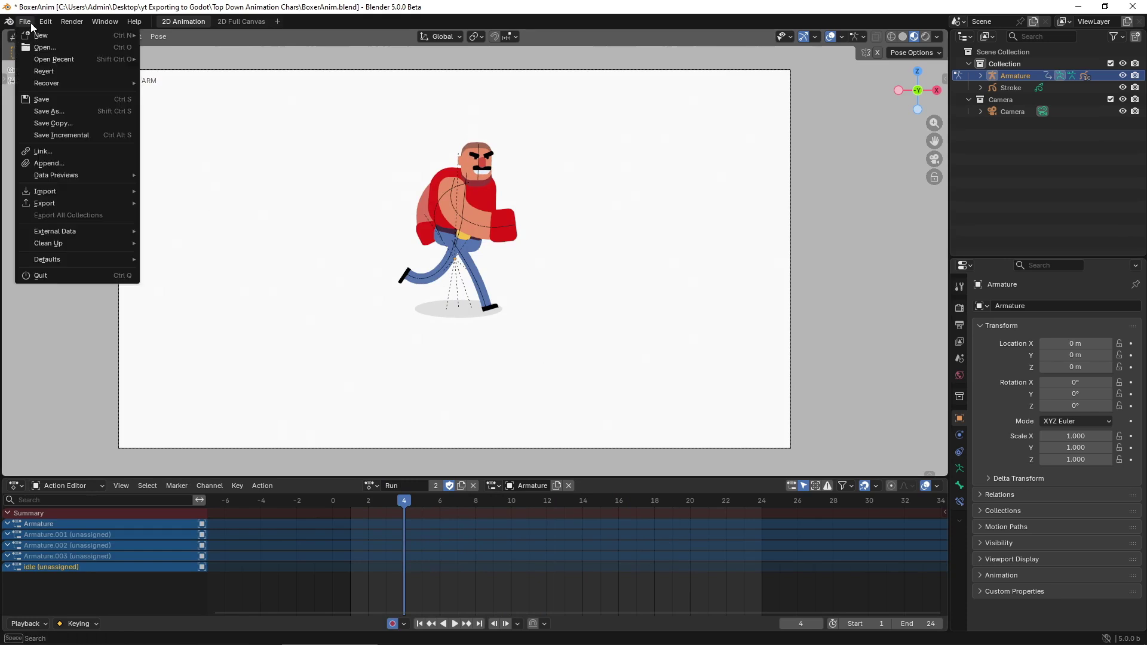
mouse_move(30, 34)
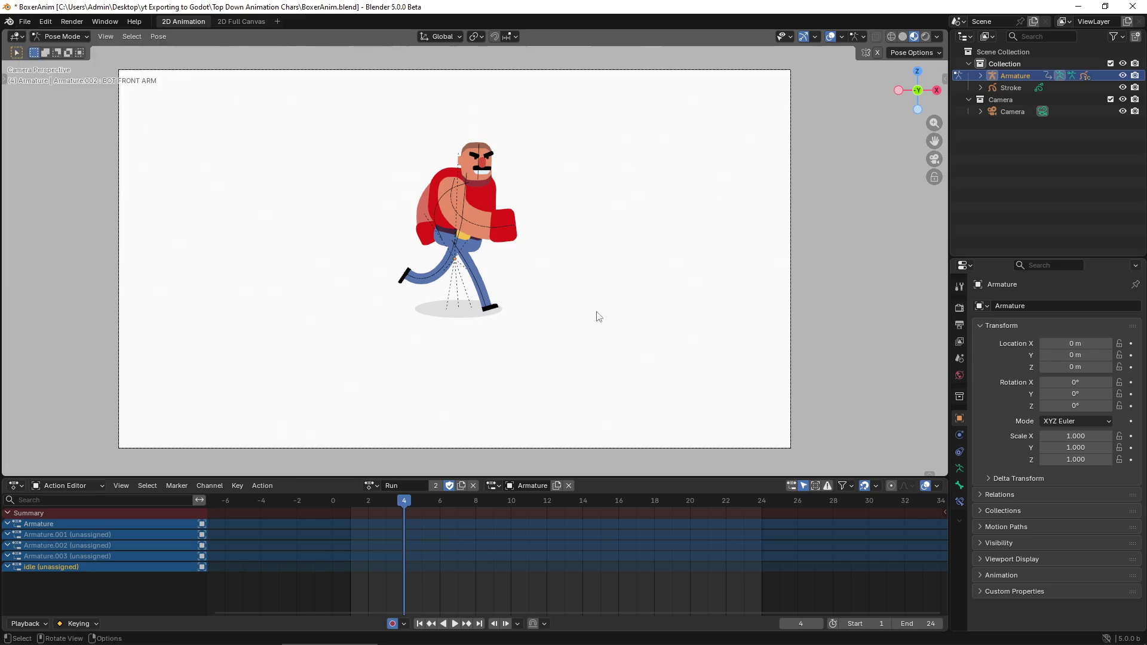
Step: Examine the scene outside the camera view, the world and viewport shading options, and the output format and colour management settings
middle_drag(589, 312, 428, 353)
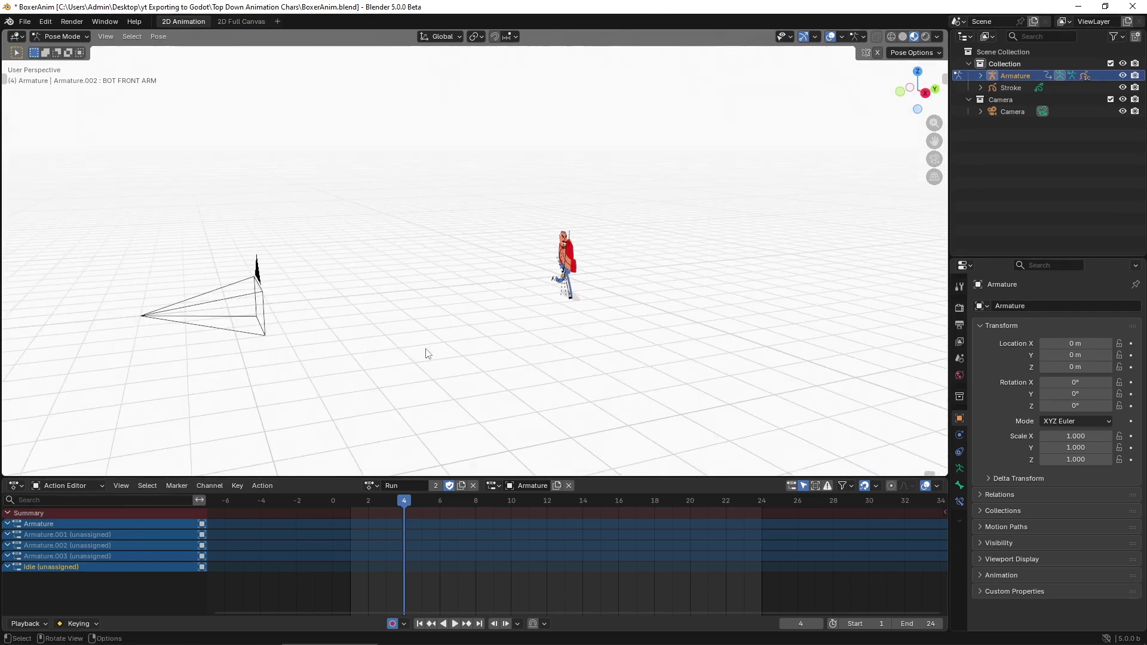
click(959, 307)
click(960, 375)
click(937, 37)
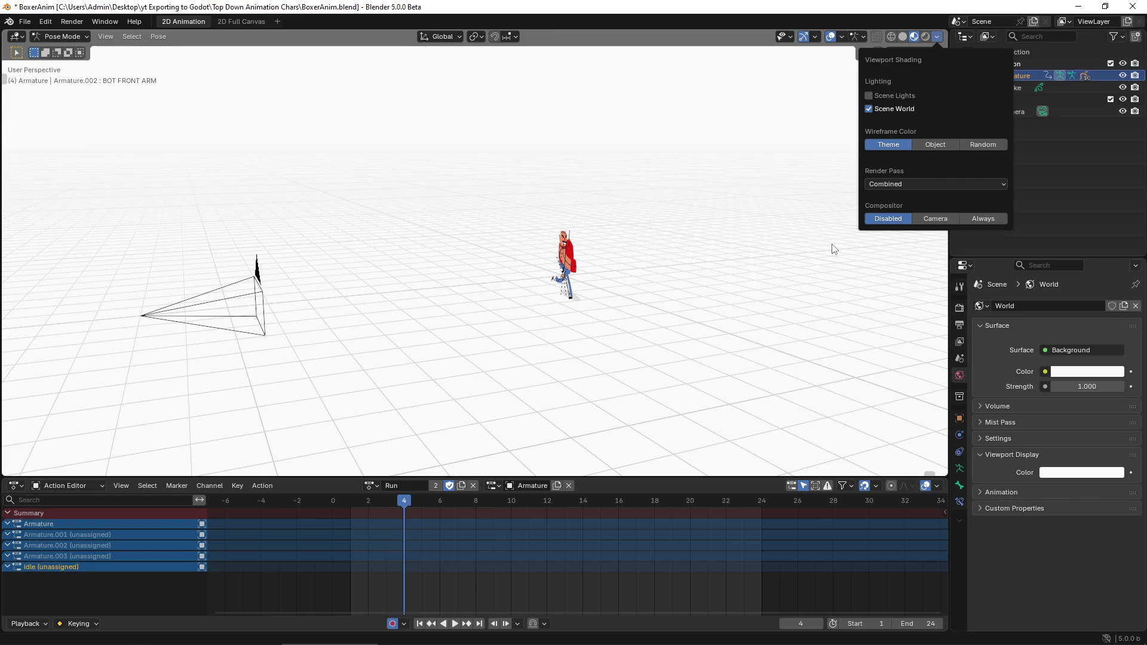
click(959, 325)
scroll(1016, 478, down, 6)
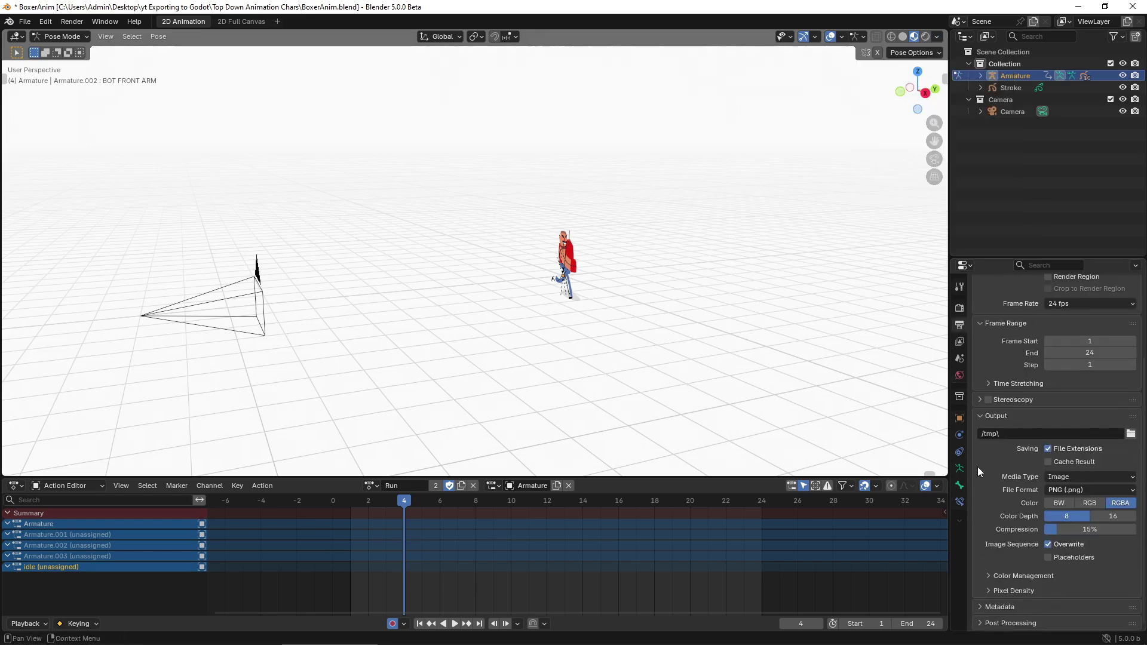
click(988, 576)
scroll(1001, 546, down, 5)
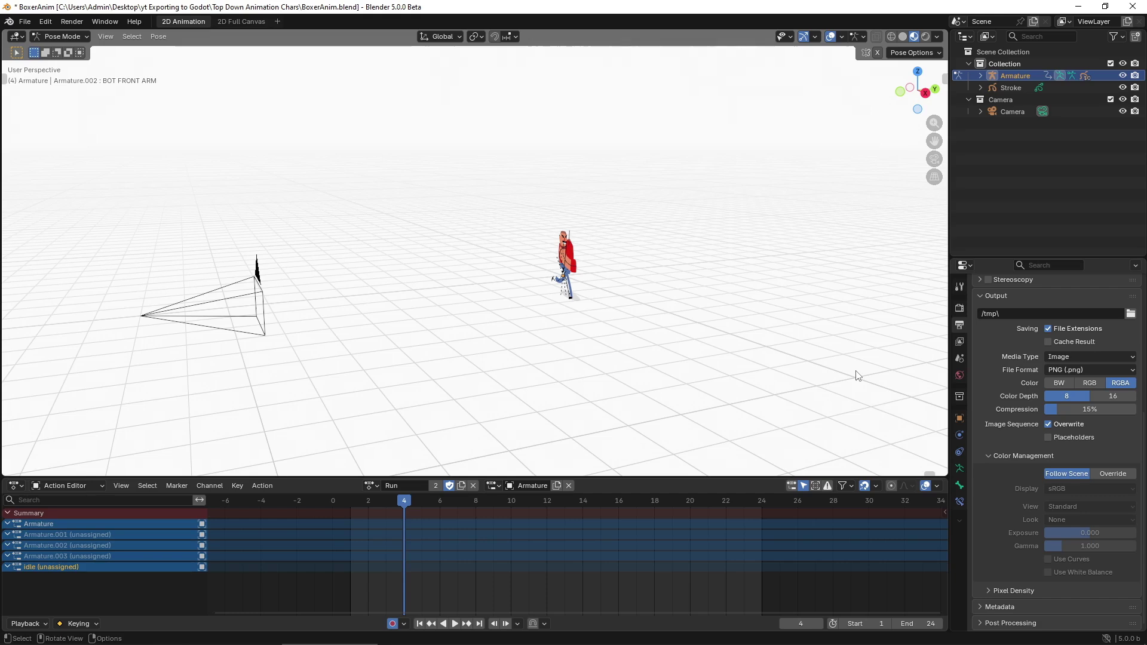
Step: Enable a transparent film background in the render settings
click(959, 308)
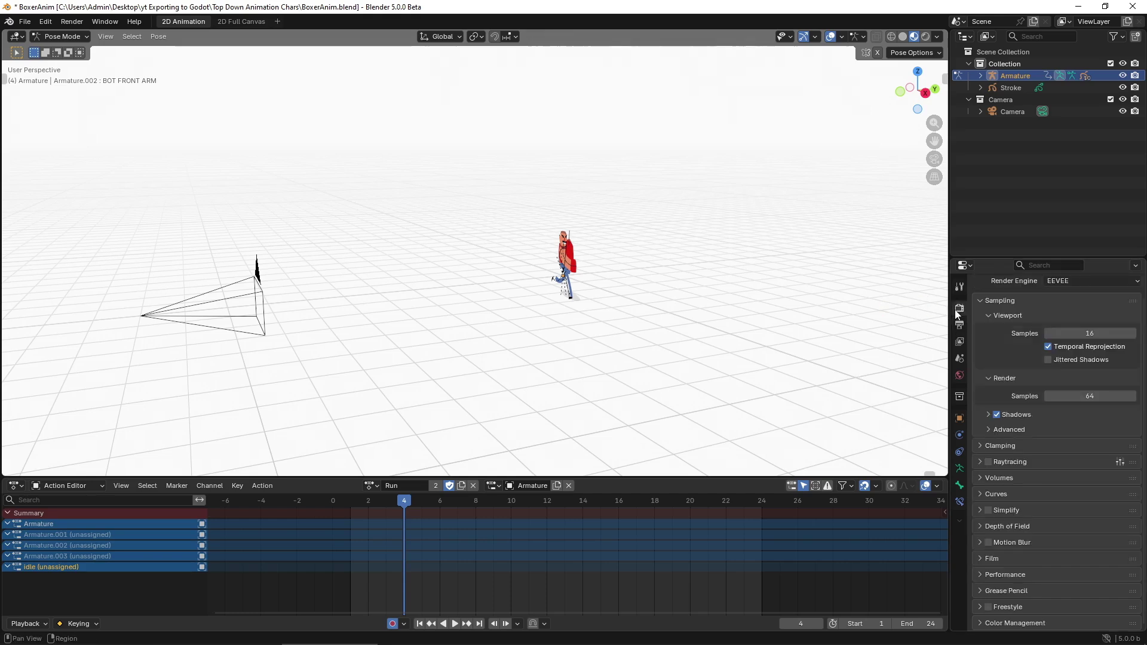
click(984, 557)
click(1044, 541)
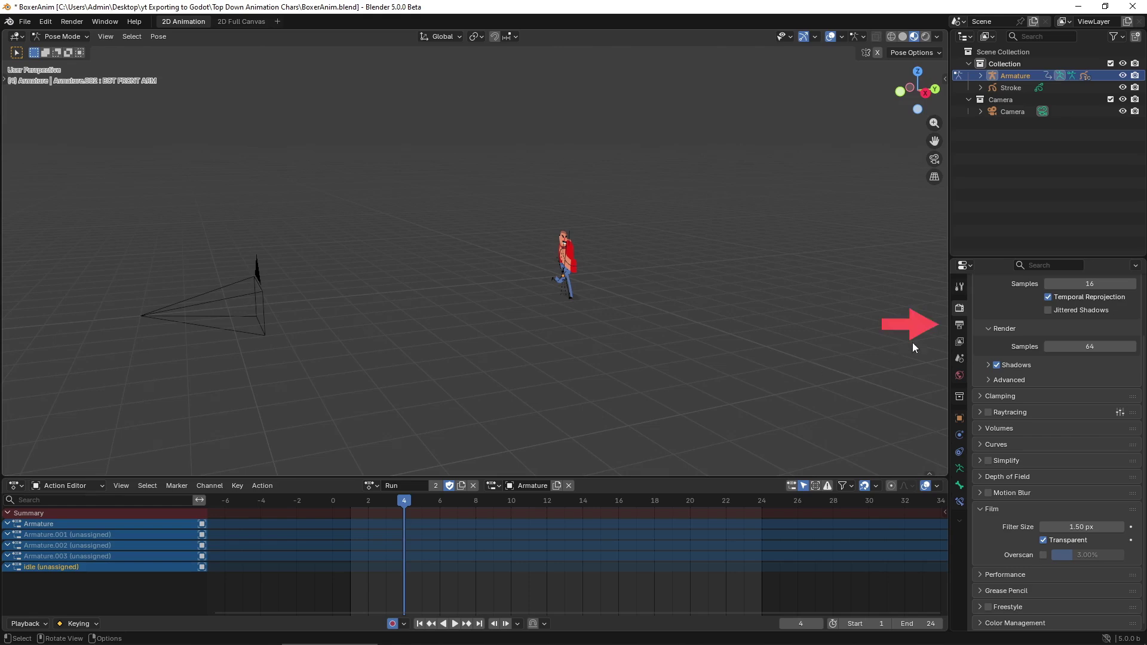
Step: Try a lower render resolution percentage in the output format settings and restore it to 100%
click(960, 324)
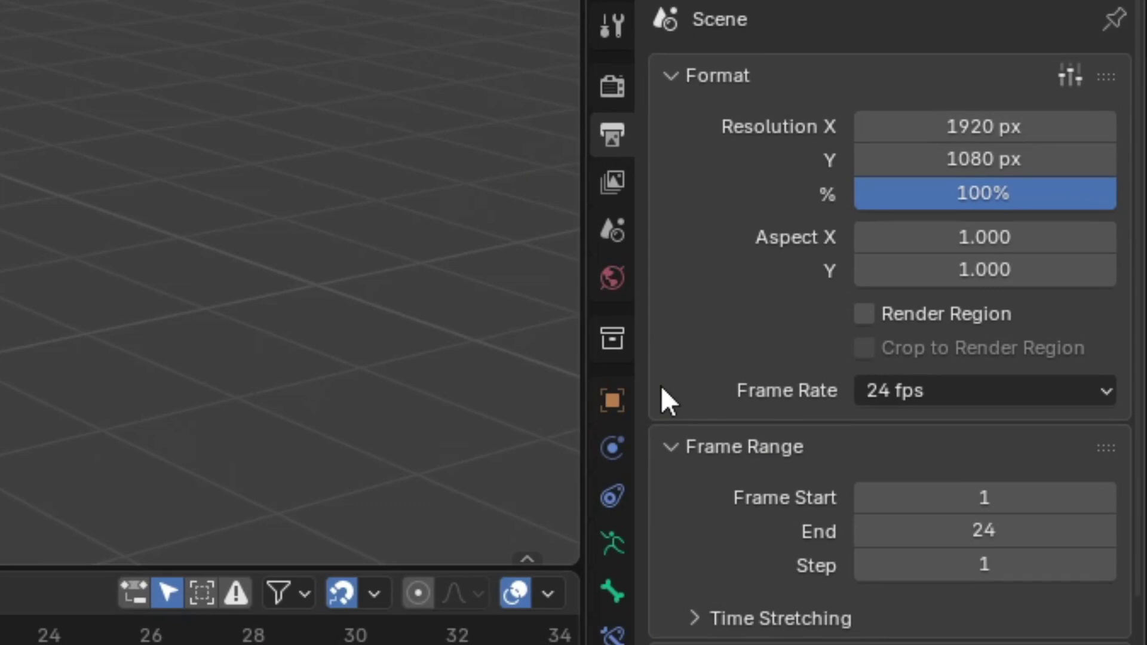
drag(1004, 205, 938, 205)
drag(1051, 193, 1115, 193)
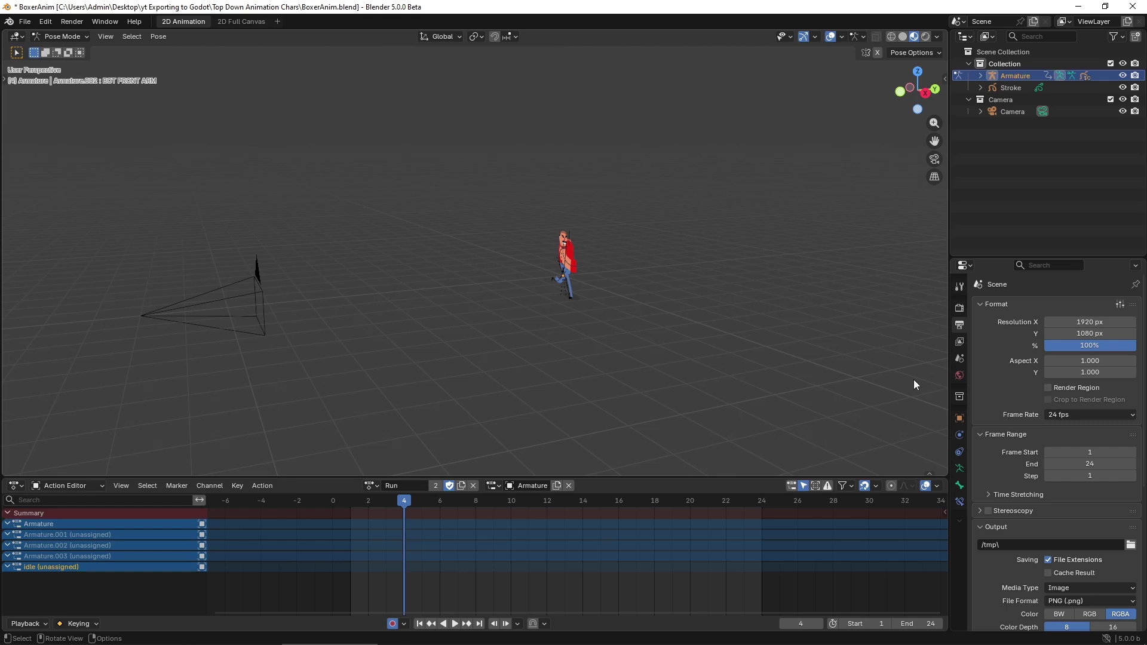
Step: Look through the camera and move the boxer armature to Y -6.08 m and Z -0.37 m to fill the frame
key(KP_0)
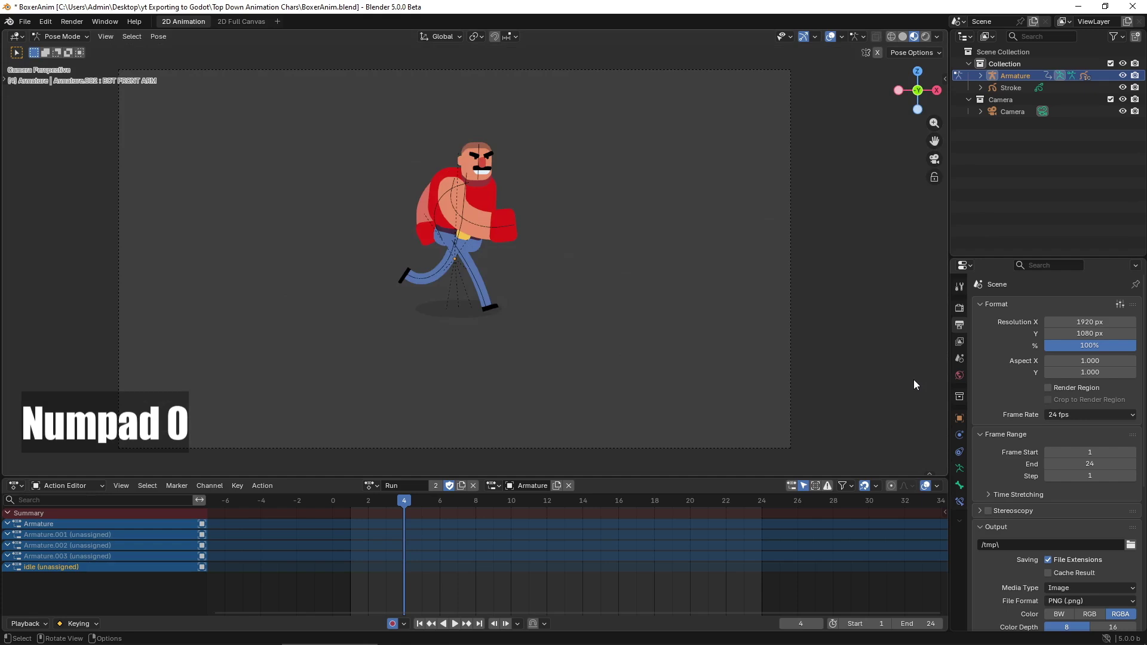
click(1016, 109)
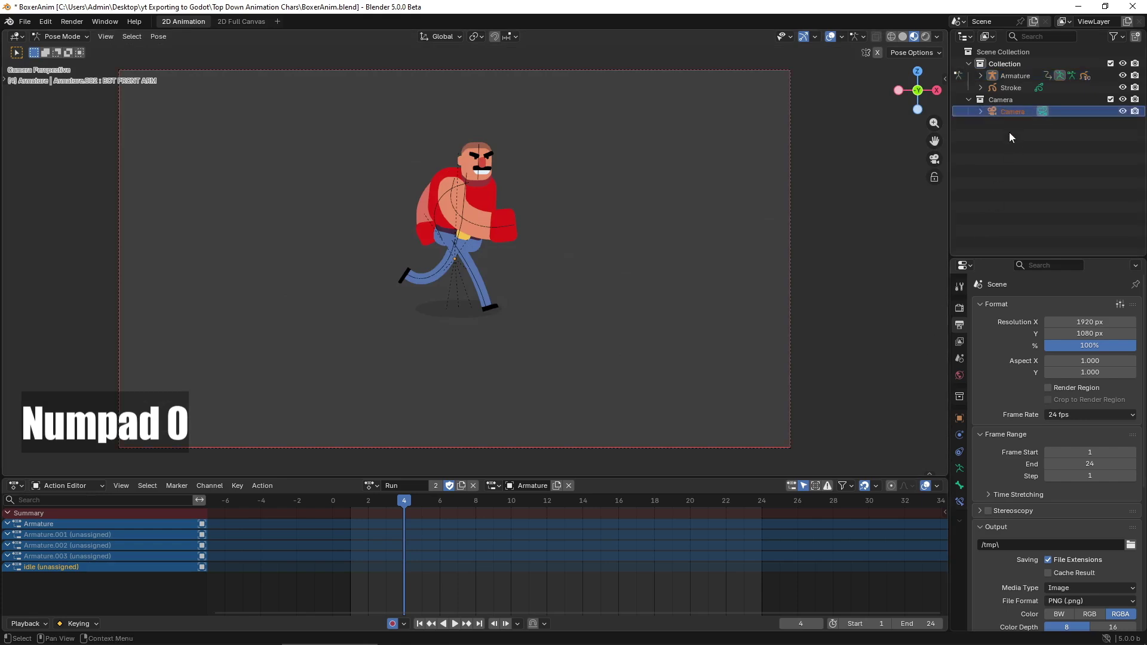
click(959, 308)
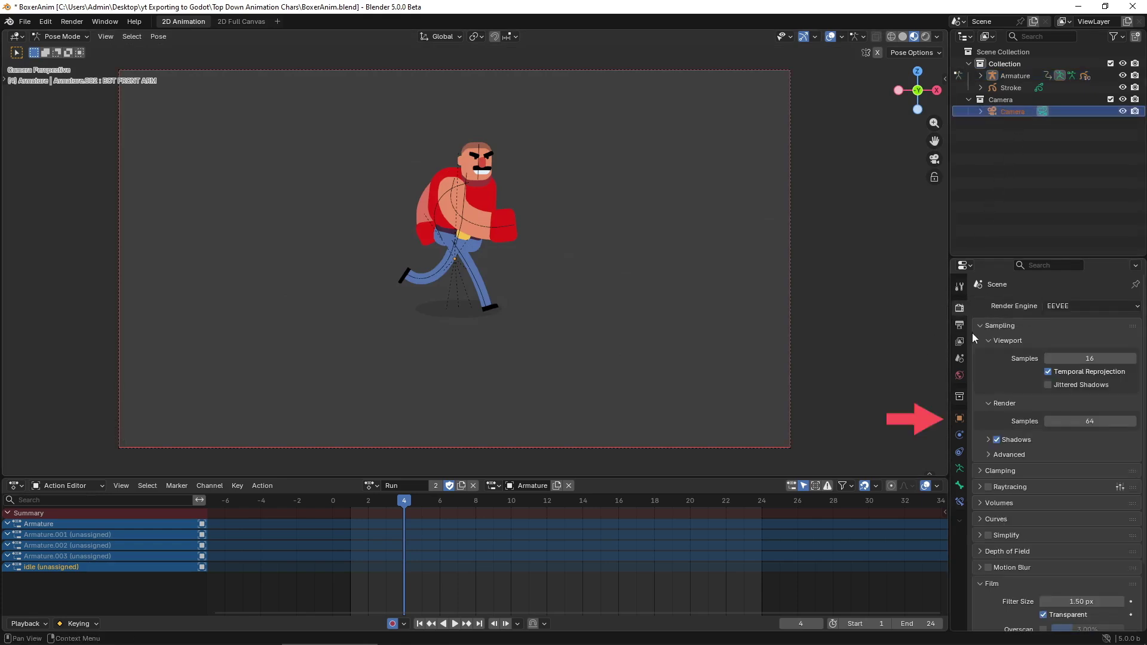
click(961, 417)
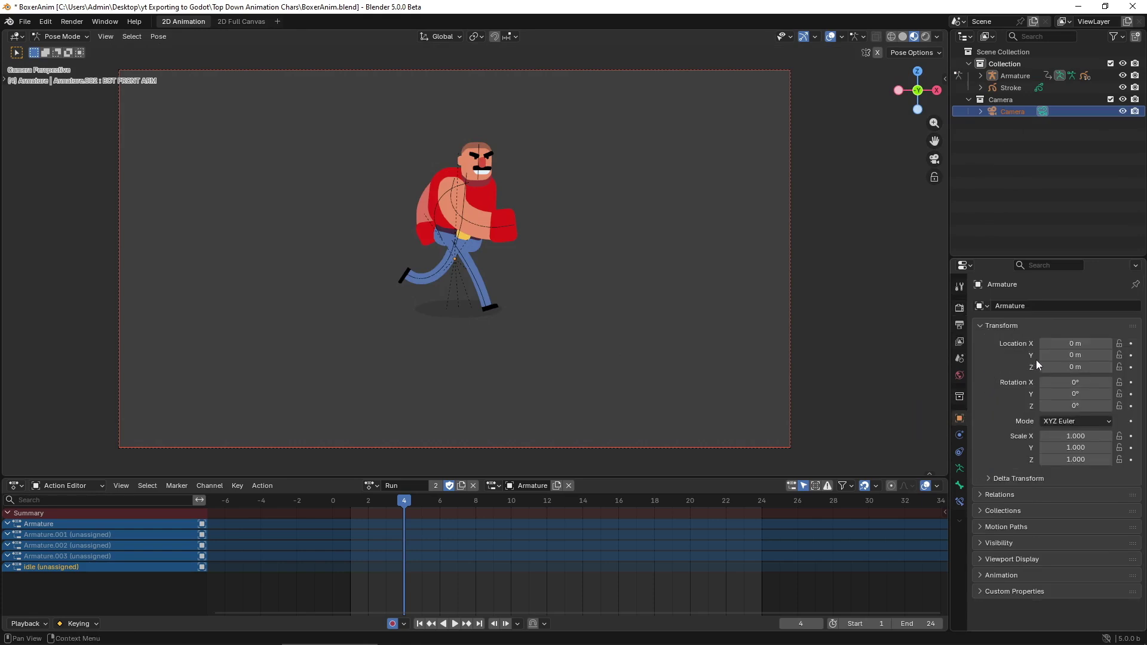
mouse_move(1049, 355)
mouse_down()
mouse_move(979, 355)
mouse_move(1100, 366)
mouse_move(1046, 354)
mouse_move(1092, 367)
mouse_move(1069, 355)
mouse_up()
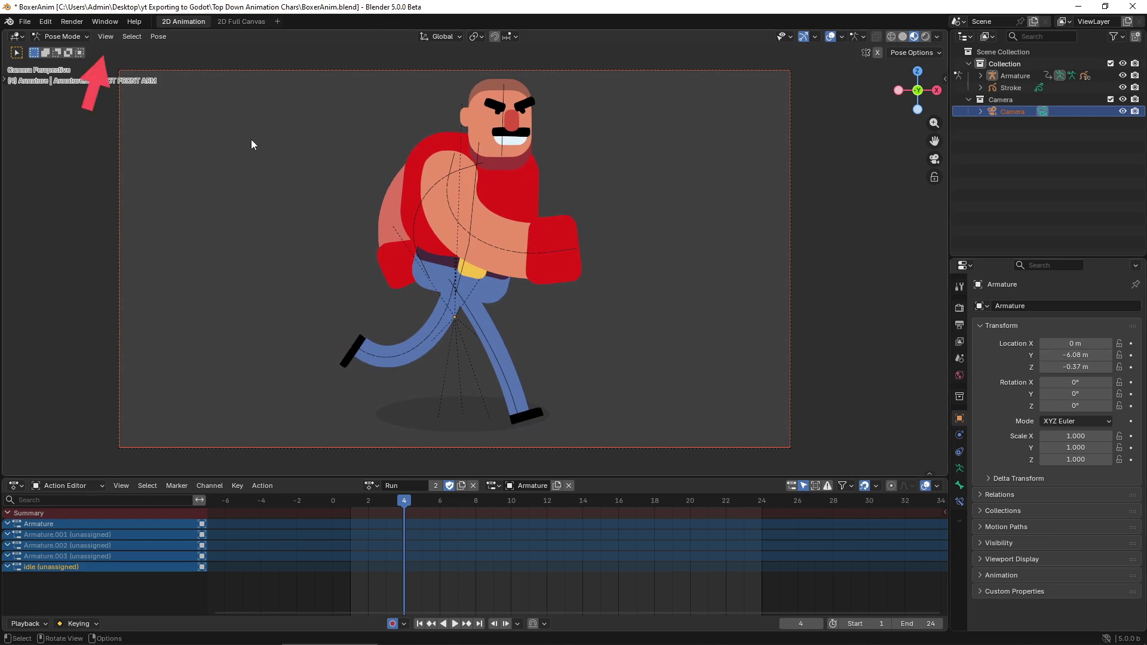
Step: Draw a render region around the boxer over the camera frame's full height and enable Crop to Render Region
click(109, 37)
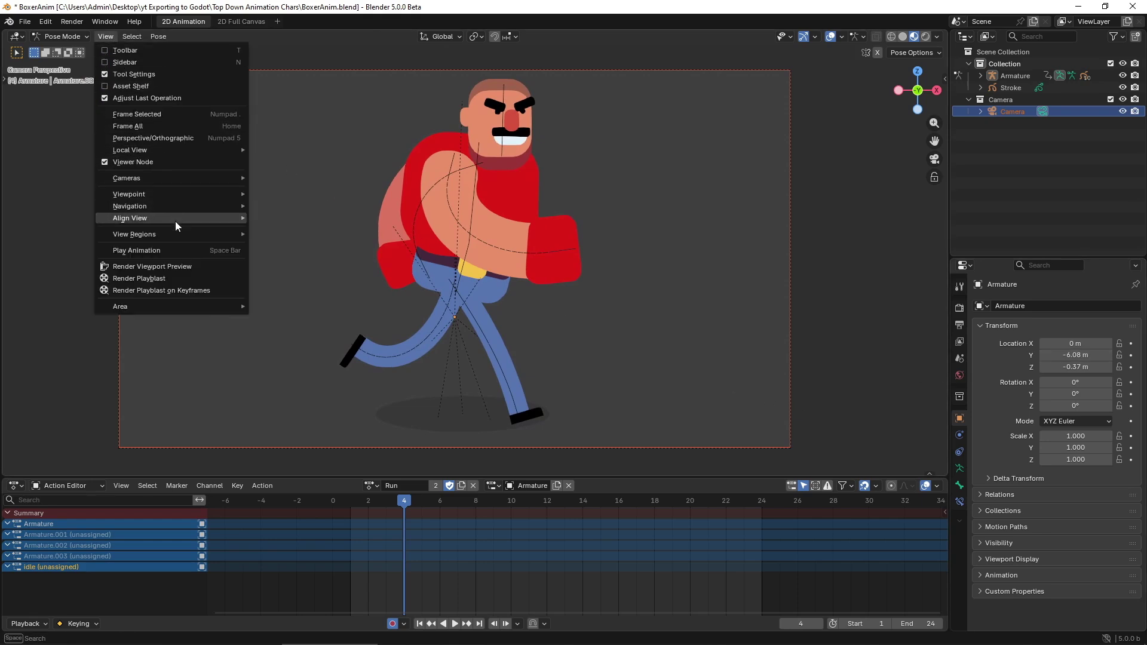
mouse_move(179, 236)
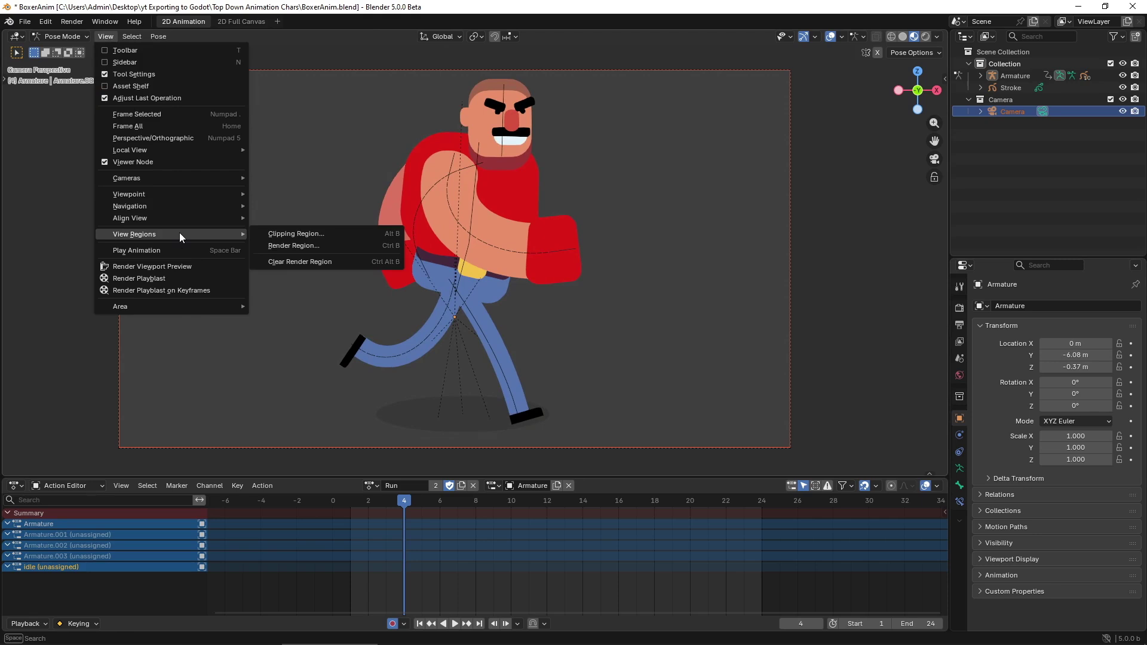
click(334, 245)
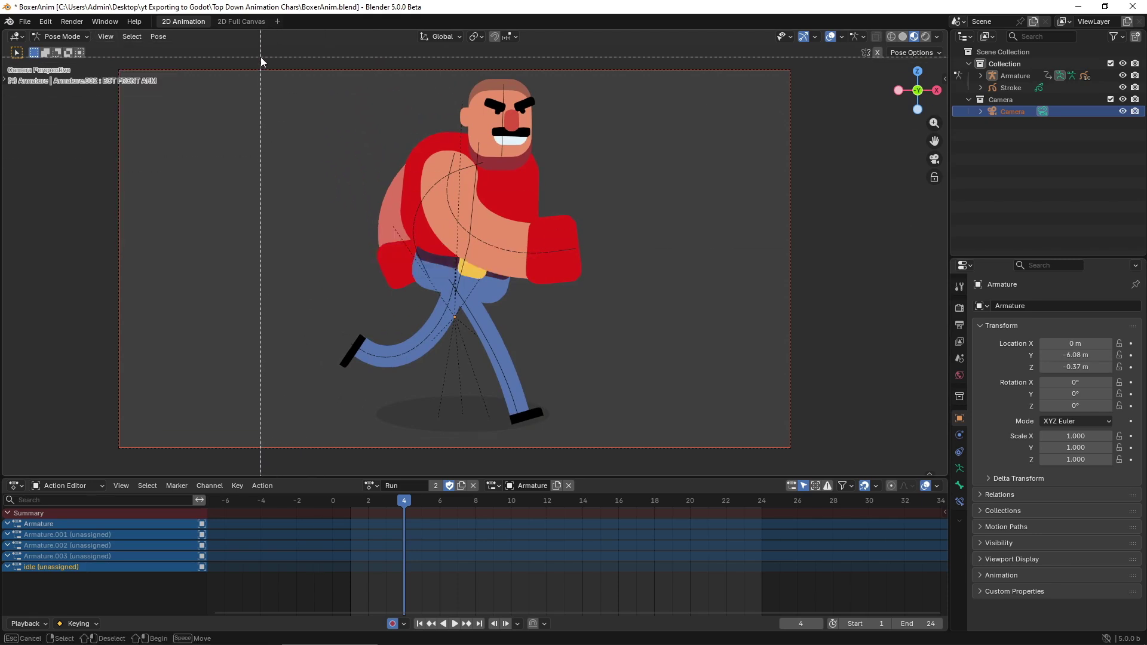
drag(259, 57, 673, 463)
drag(405, 507, 744, 553)
click(959, 324)
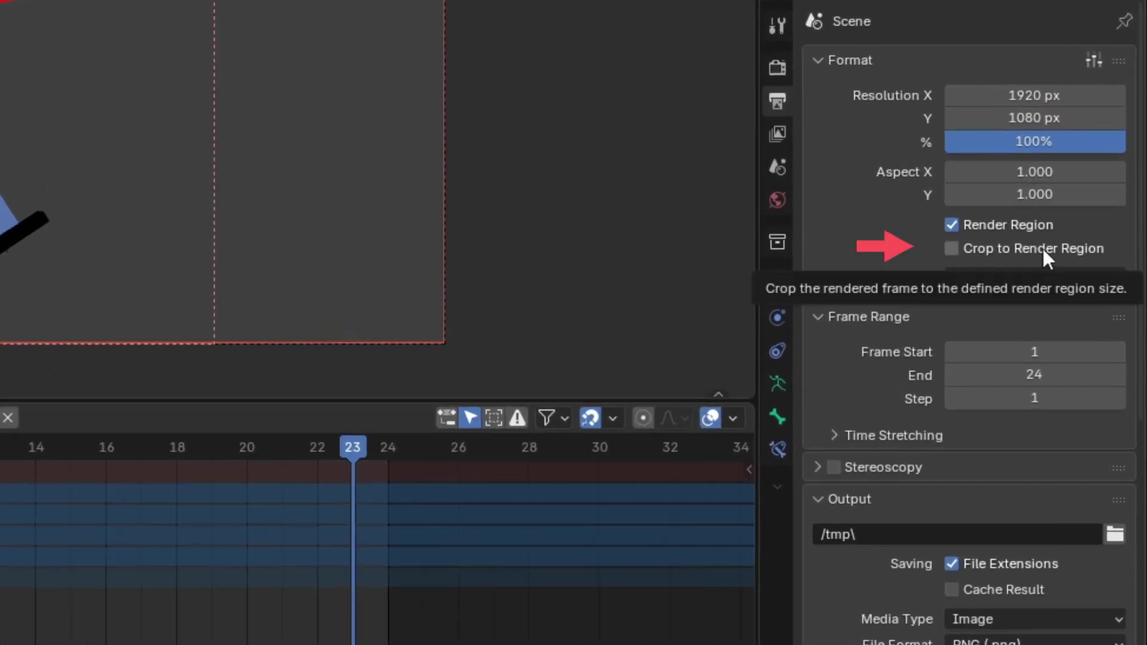
click(1042, 248)
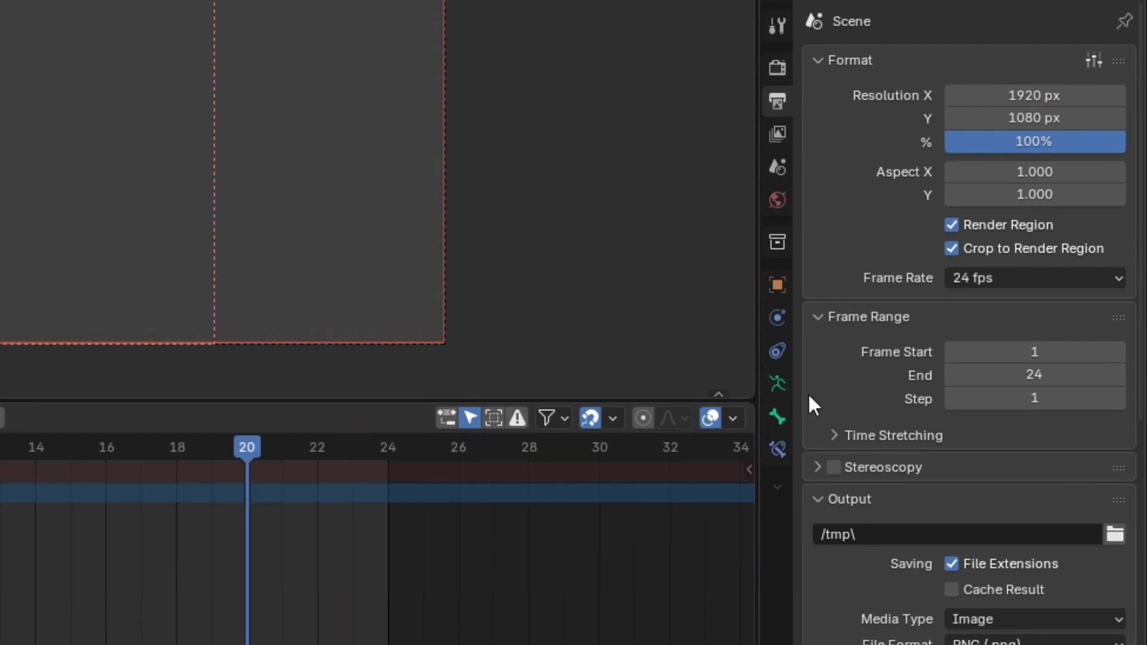
Step: Set the render output path to the C:\tmp\ folder
scroll(810, 396, down, 10)
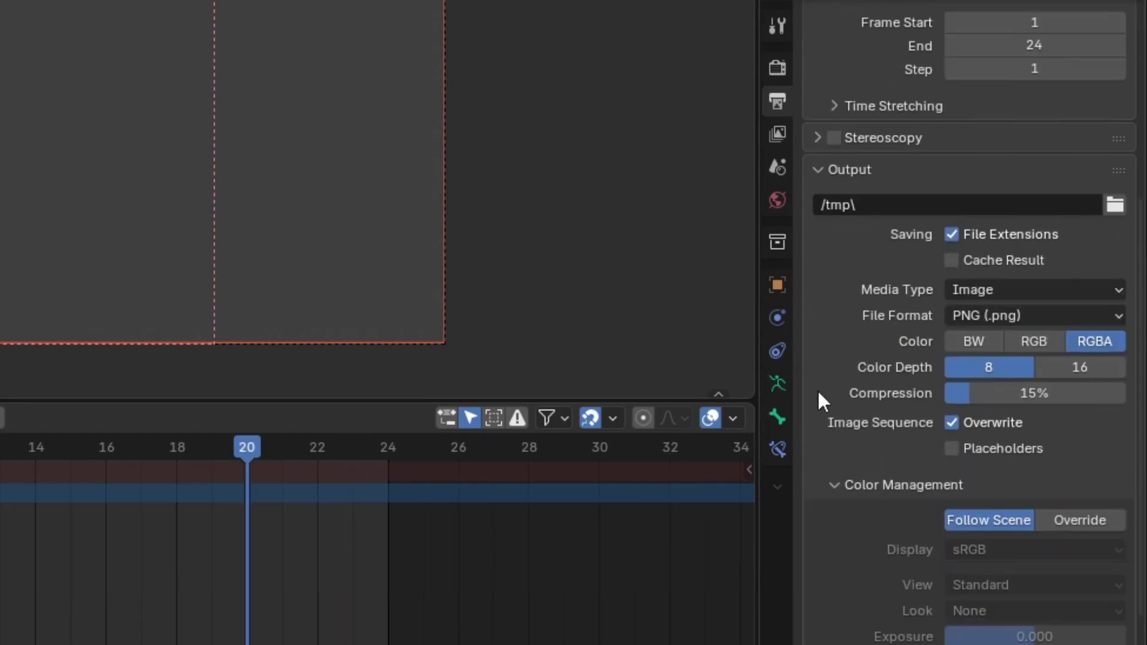
click(888, 203)
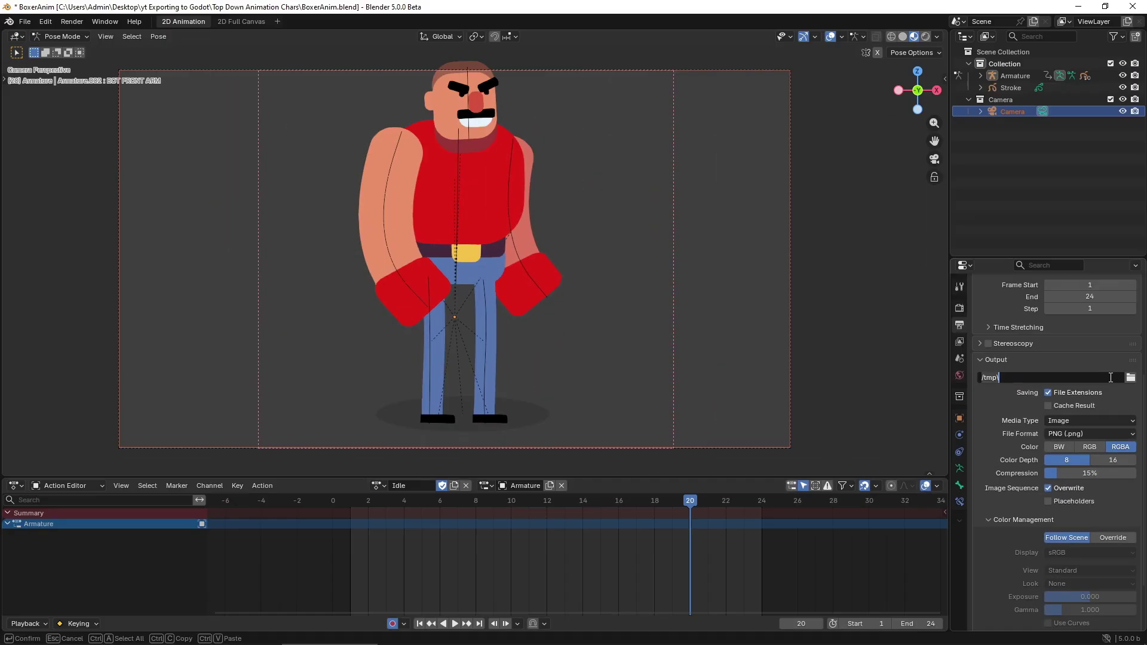
click(1131, 377)
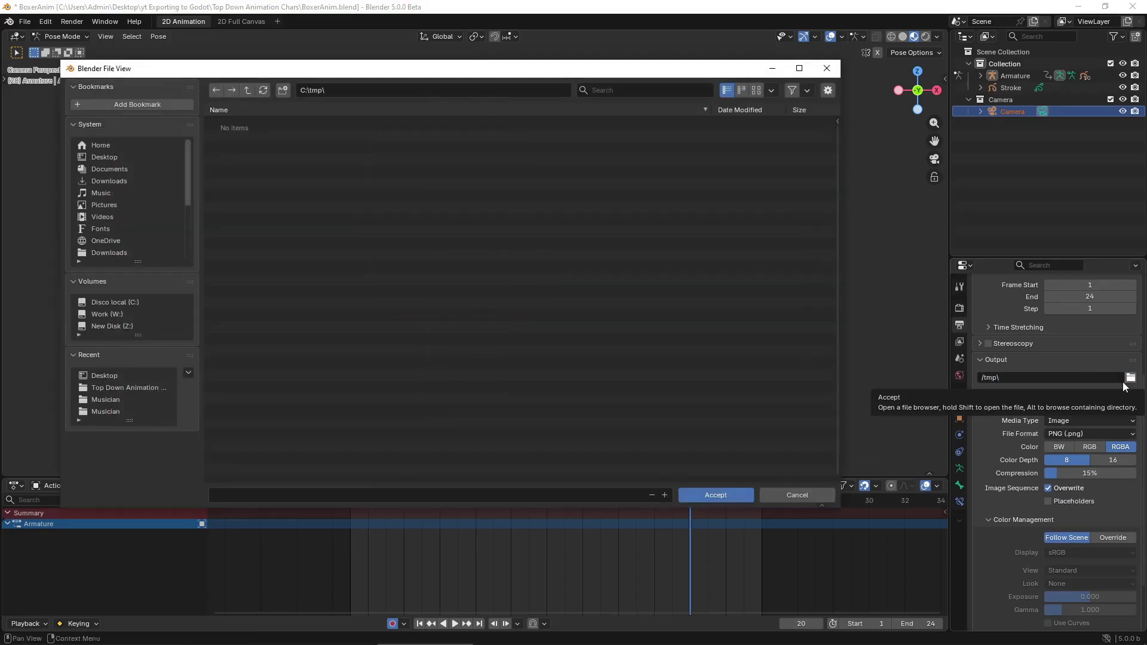
click(710, 496)
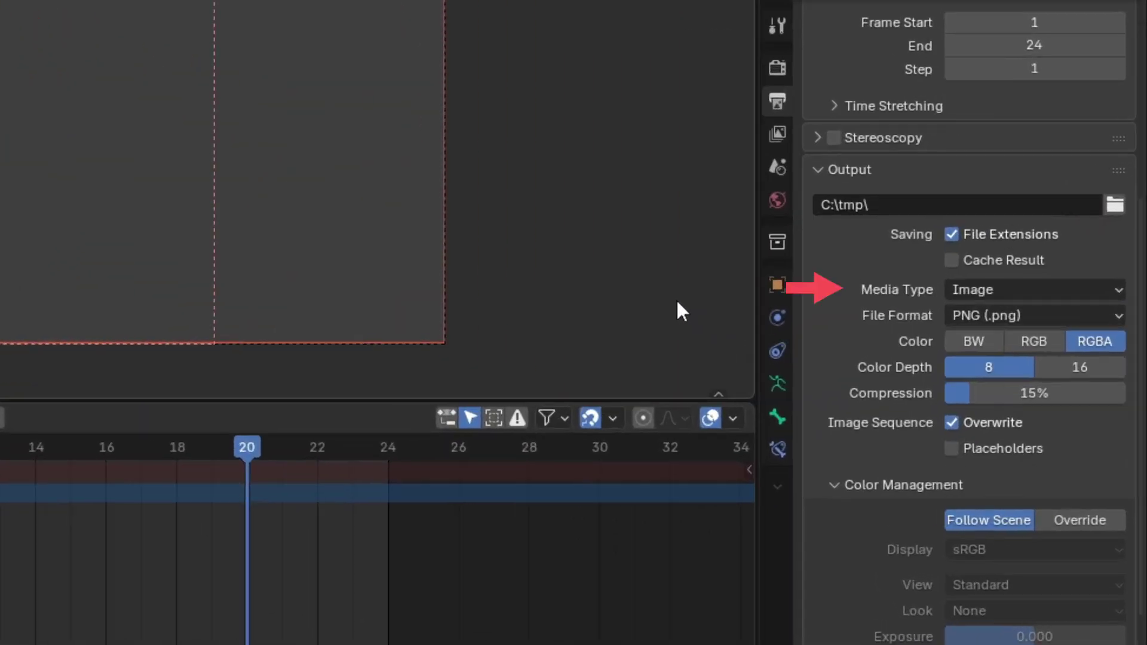
Step: Set the output media type to Image, the file format to PNG and the color mode to RGBA
click(1052, 387)
click(984, 318)
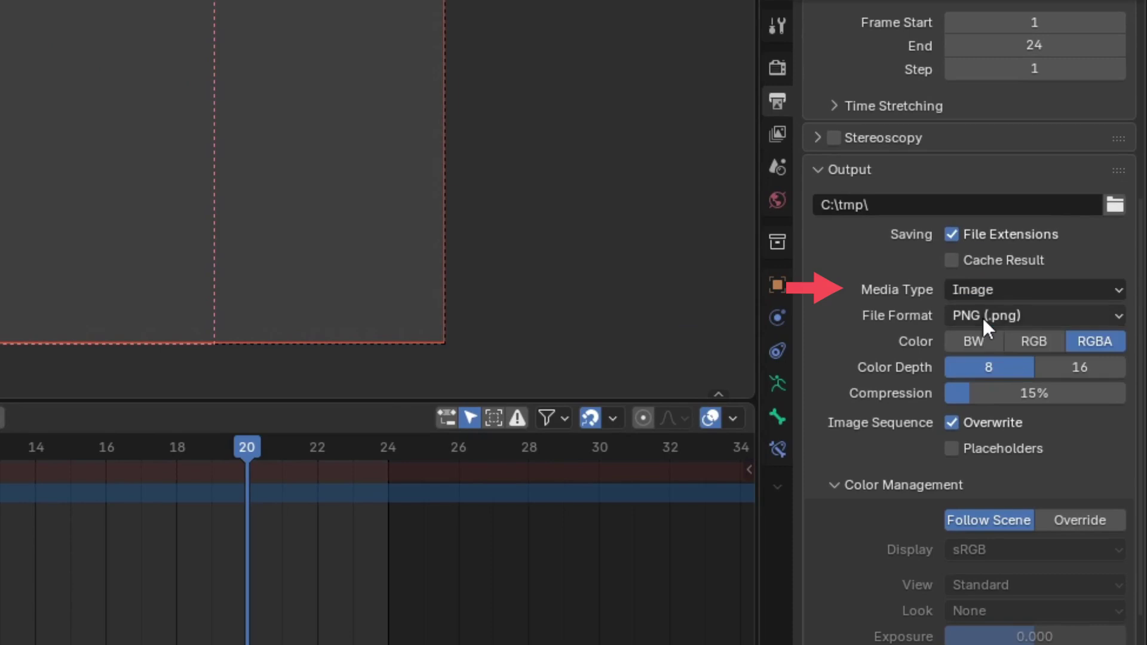
click(1038, 316)
click(1002, 394)
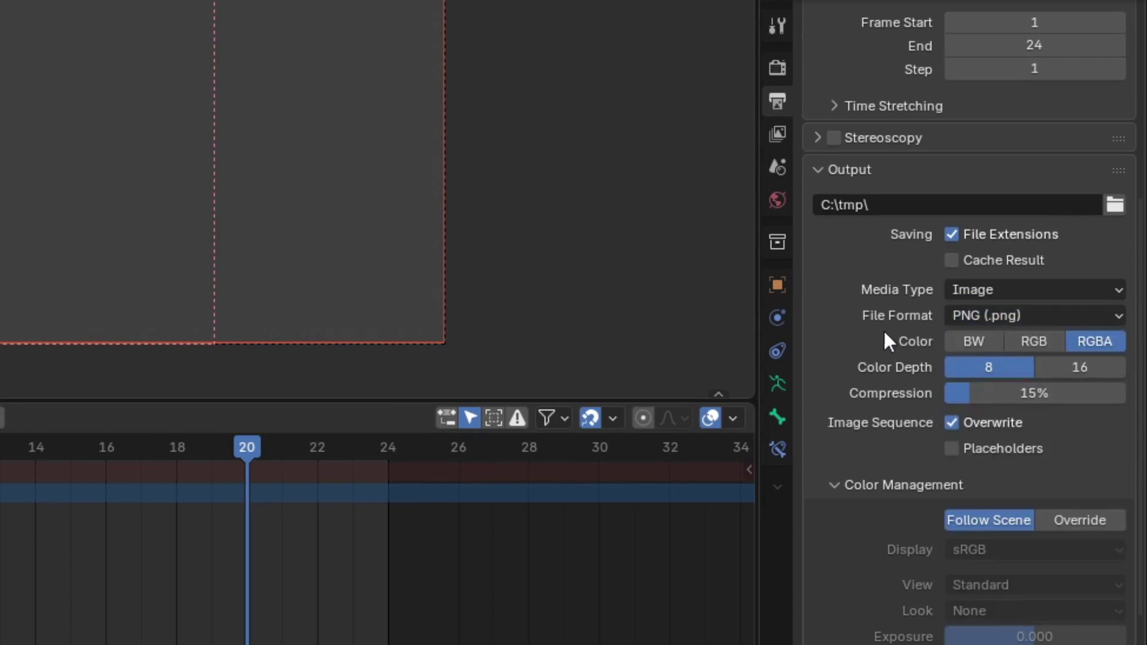
click(1040, 343)
click(1070, 344)
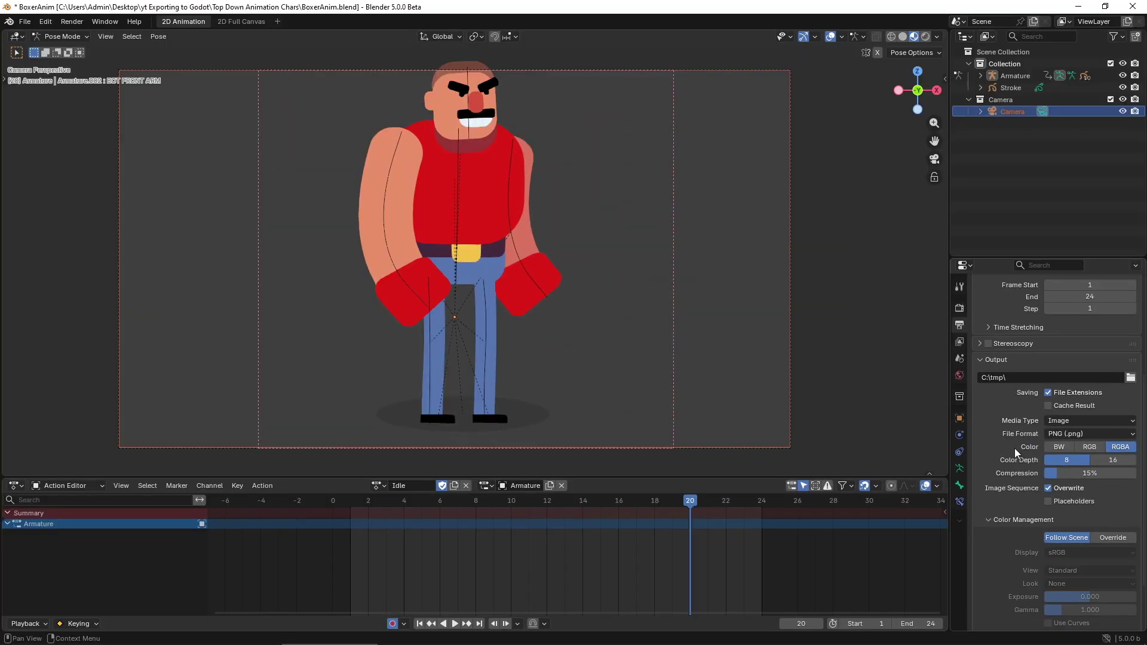
Step: Render the boxer animation as an image sequence
click(72, 22)
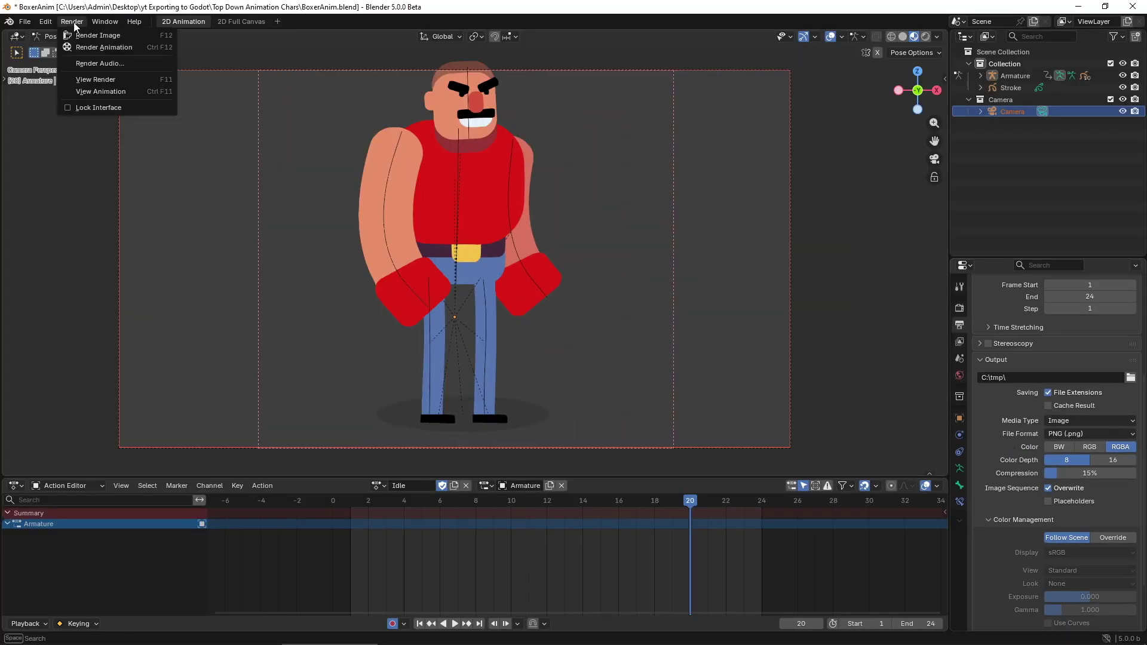
click(83, 47)
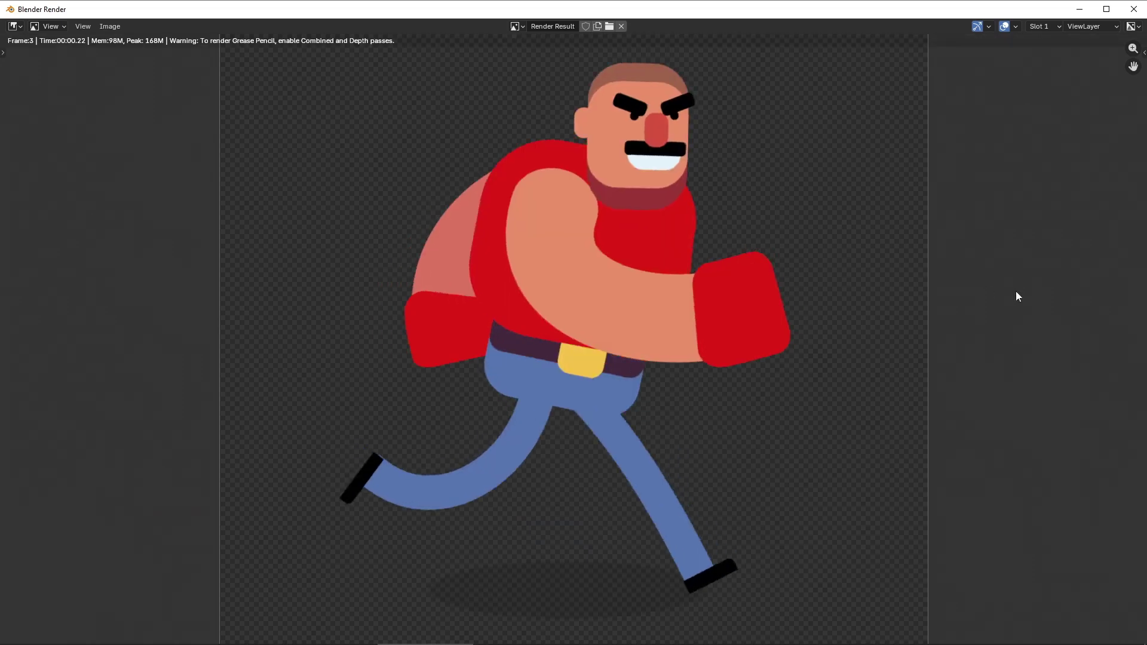
scroll(768, 333, down, 3)
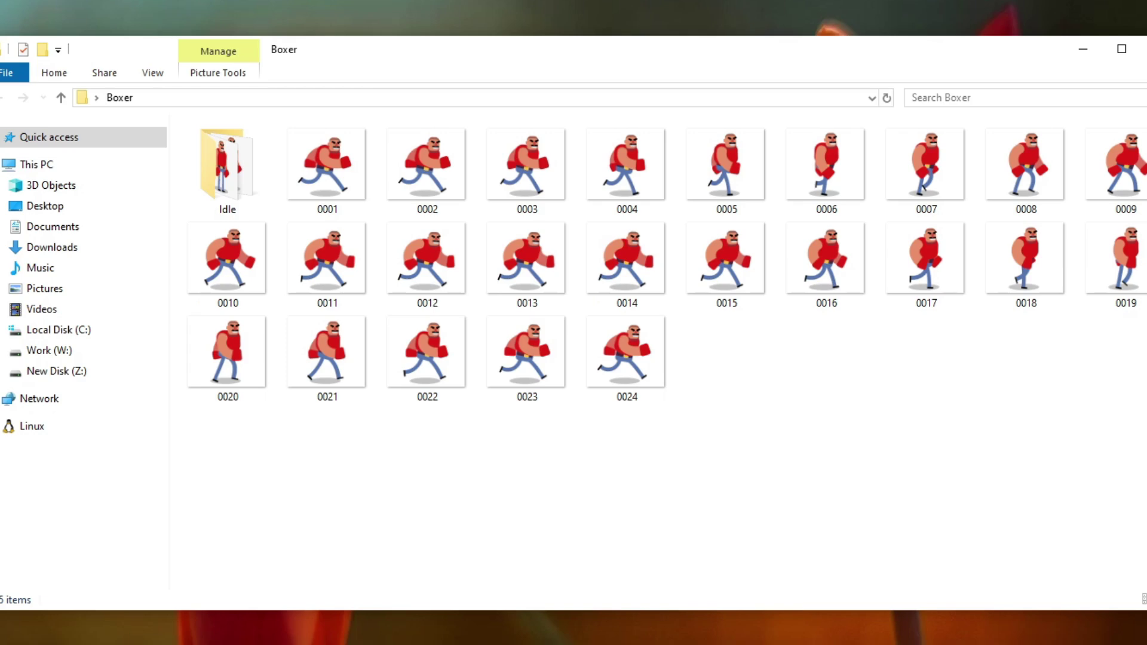
Step: Switch to File Explorer and create a folder named Run inside the Boxer folder
right_click(732, 358)
mouse_move(827, 564)
click(1031, 568)
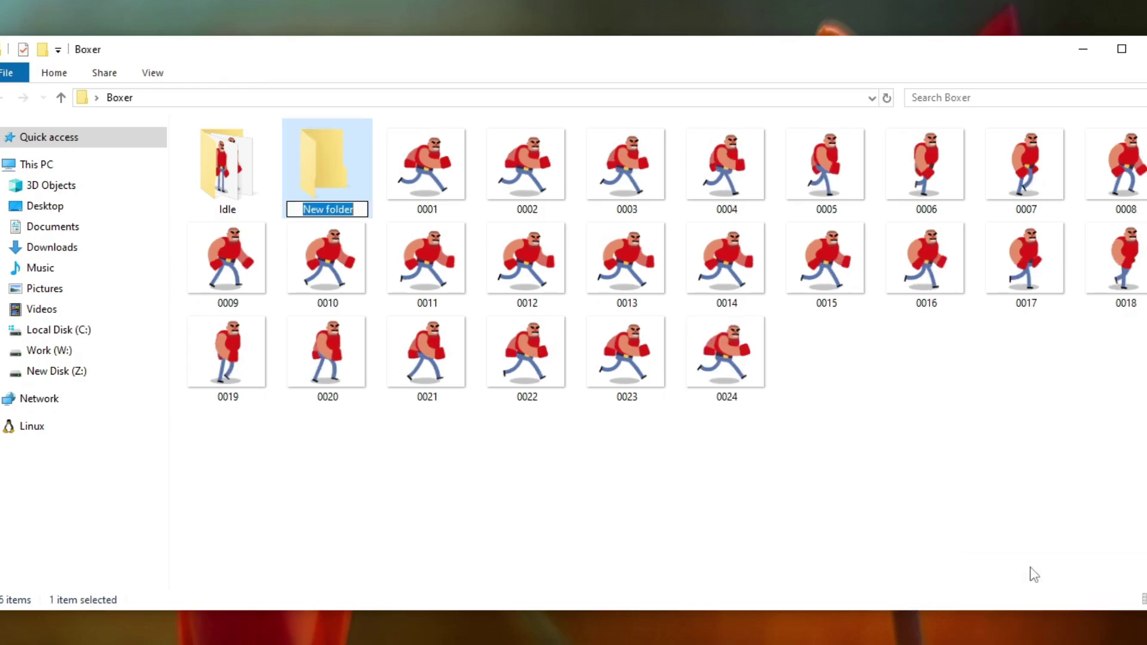
text(Run)
key(Return)
Step: Move the rendered run frames 0001 to 0024 into the Run folder
drag(1138, 389, 327, 174)
drag(1138, 123, 418, 242)
drag(427, 174, 327, 170)
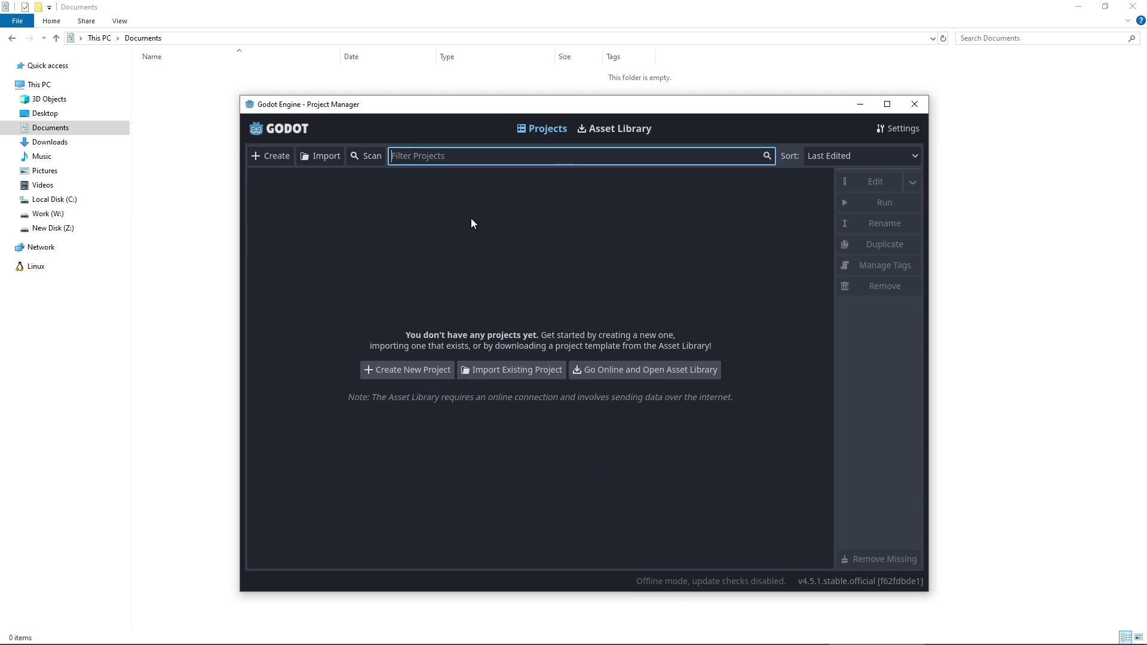
Step: Create a new Godot project named TopDownExport and add an Assets folder inside its project directory
click(272, 155)
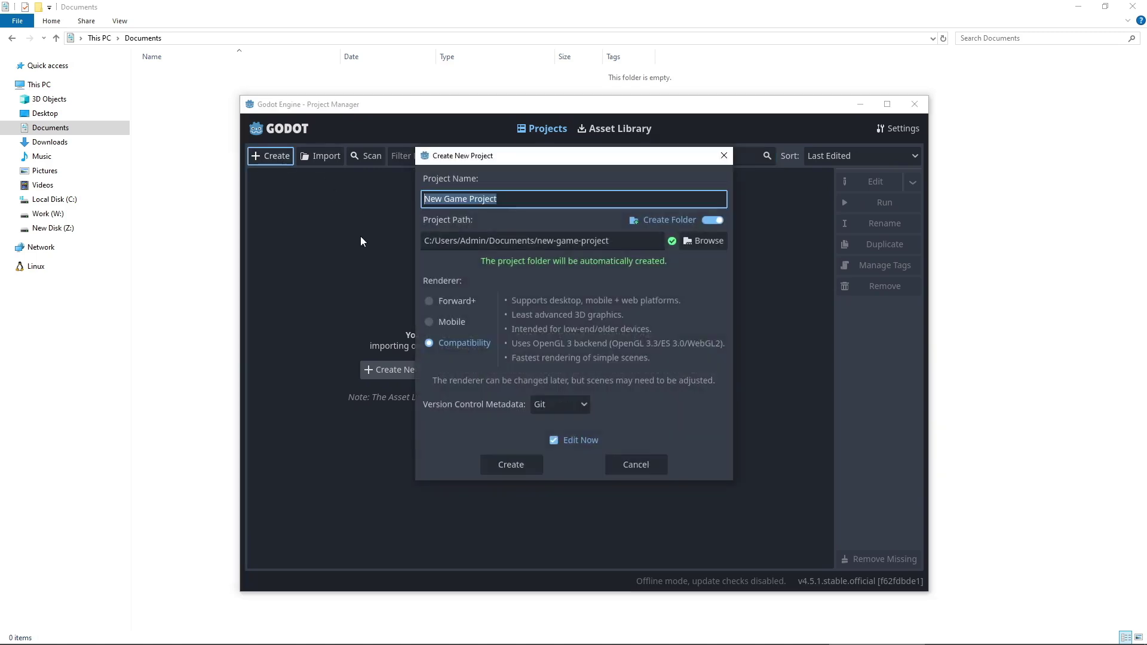
text(TopDown)
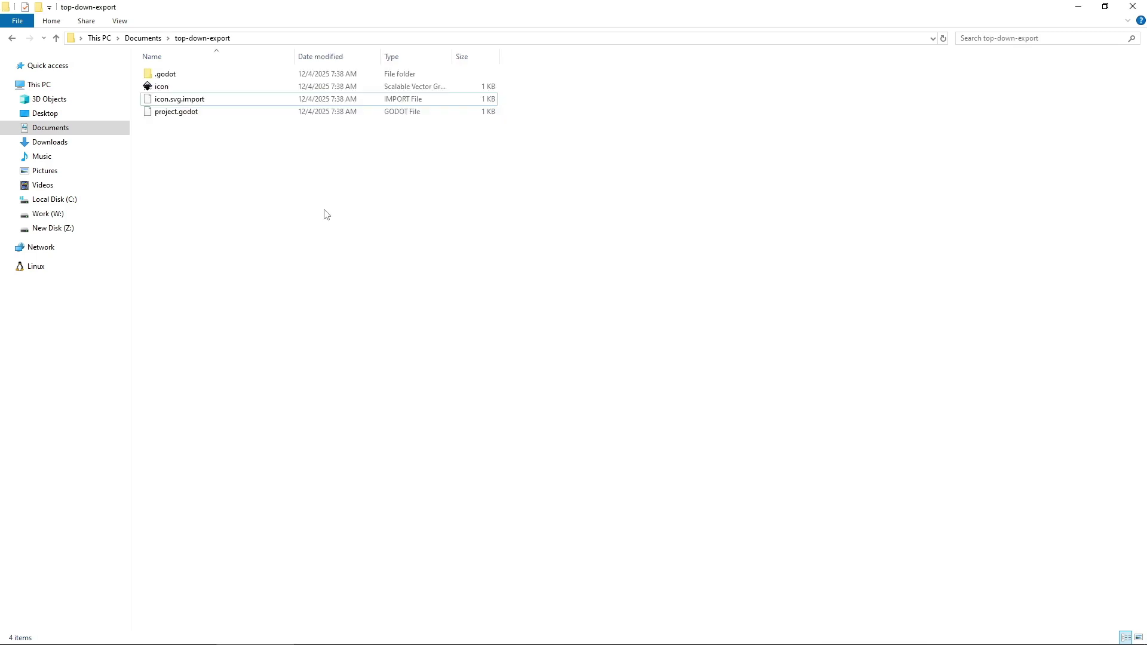
right_click(327, 214)
mouse_move(397, 364)
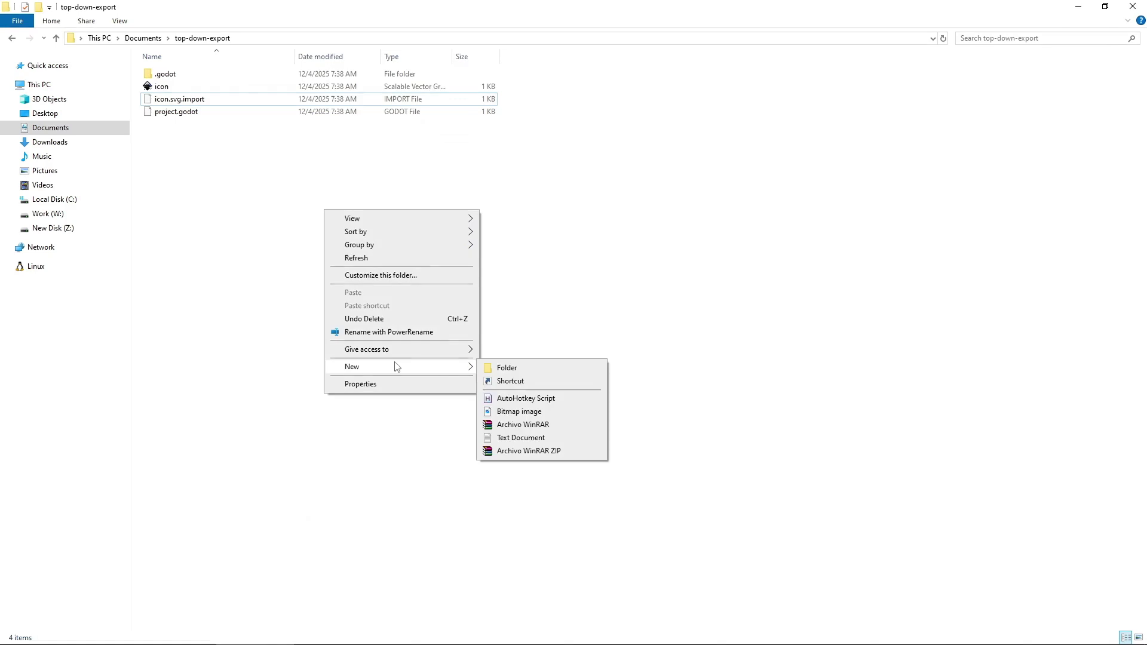
click(525, 370)
text(Assets)
key(Return)
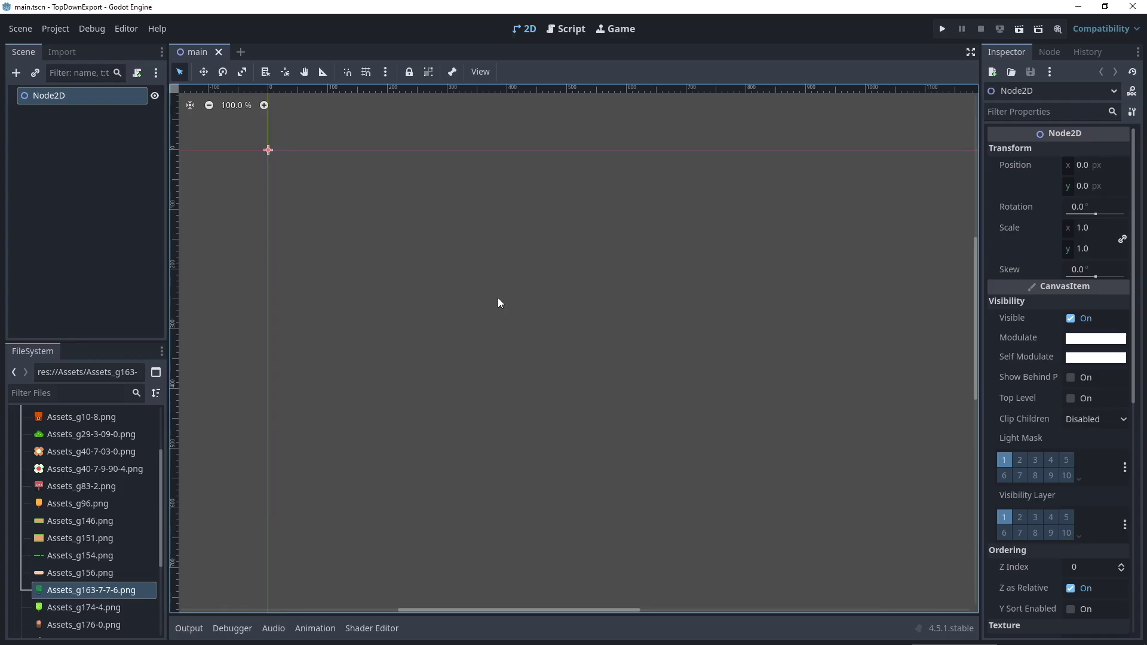
Step: Create a new scene with a StaticBody2D as its root node
click(241, 52)
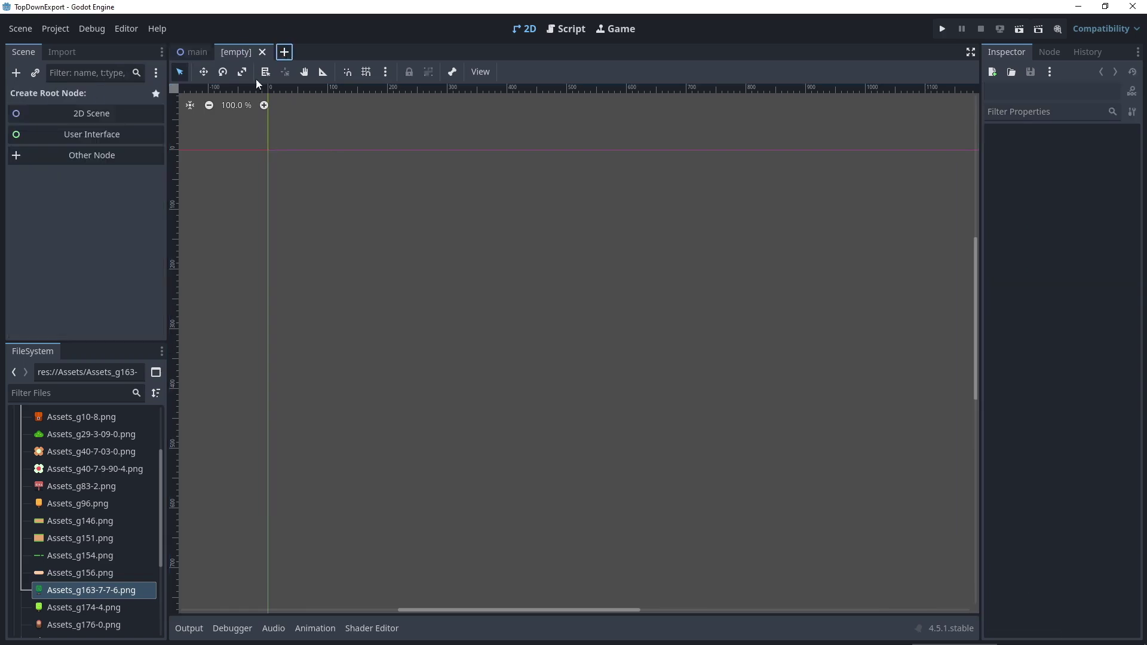
click(17, 72)
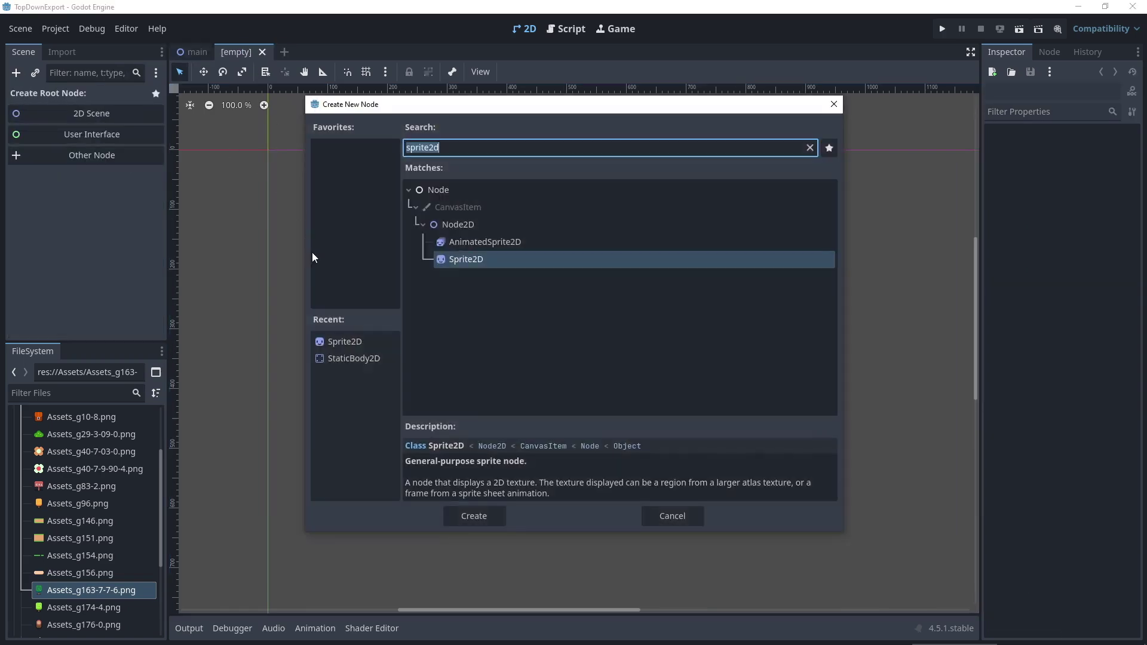
text(stat)
click(474, 517)
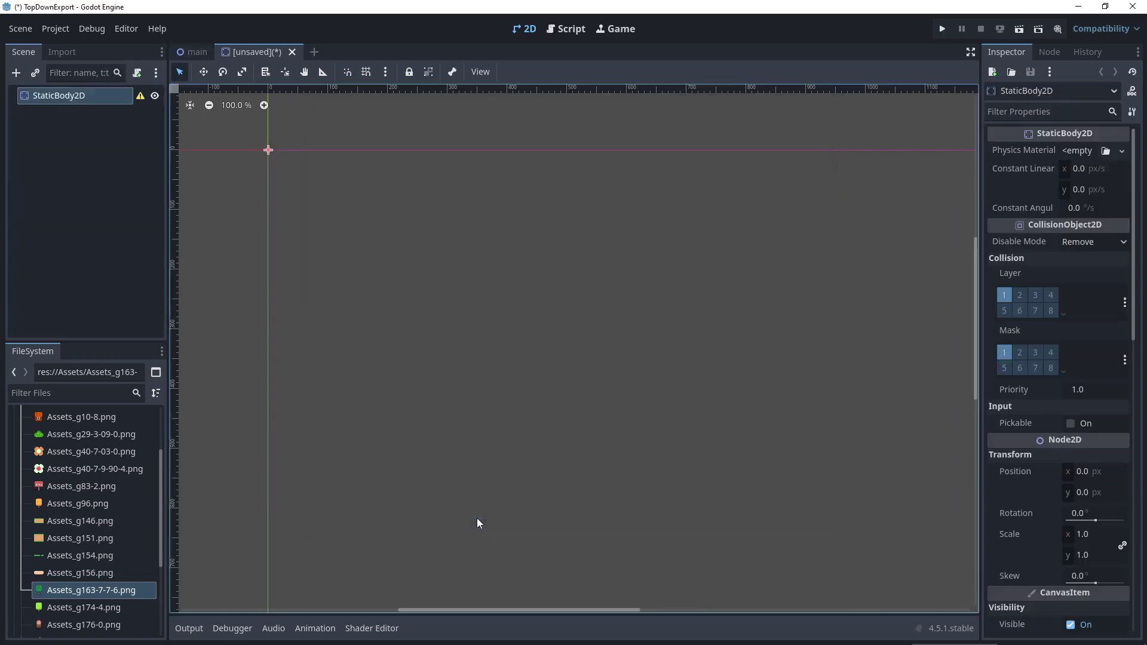
Step: Add a Sprite2D child to the static body and assign the tree image Assets_g163-7-7-6.png as its texture
right_click(45, 93)
click(63, 99)
text(sprite2d)
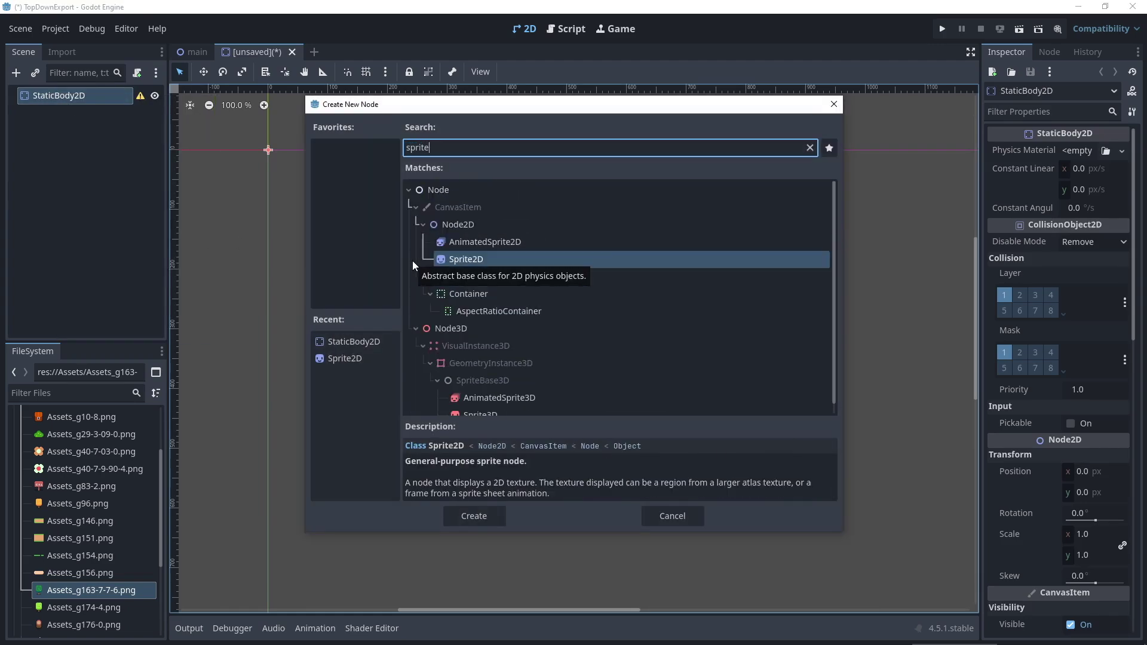
double_click(484, 258)
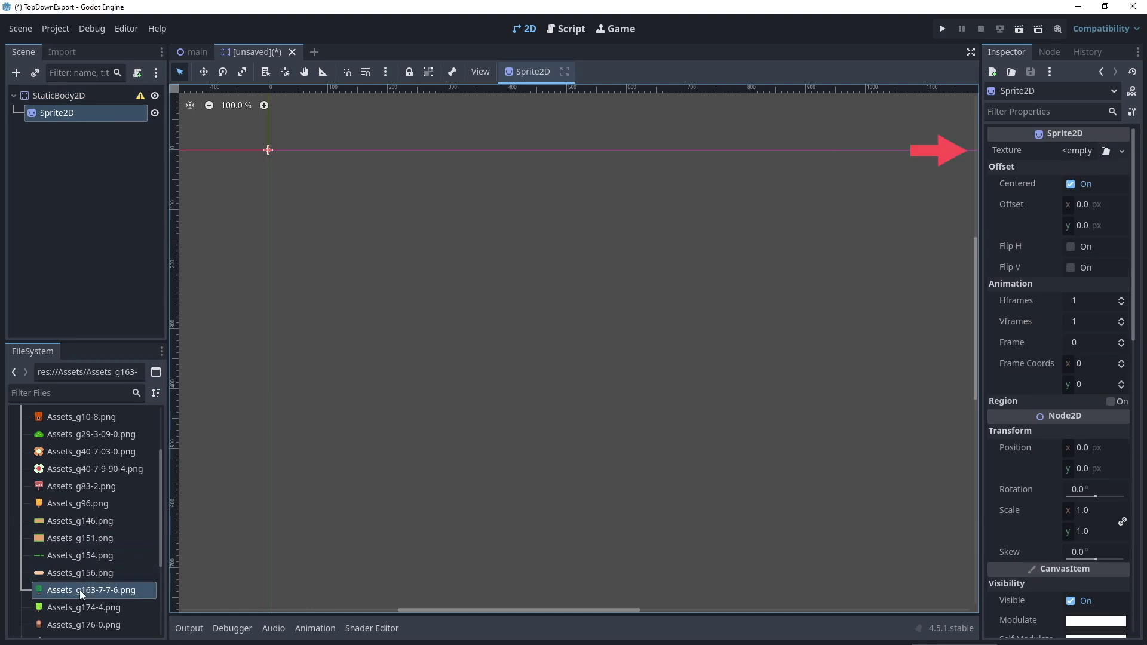
drag(75, 589, 1078, 152)
scroll(474, 366, down, 5)
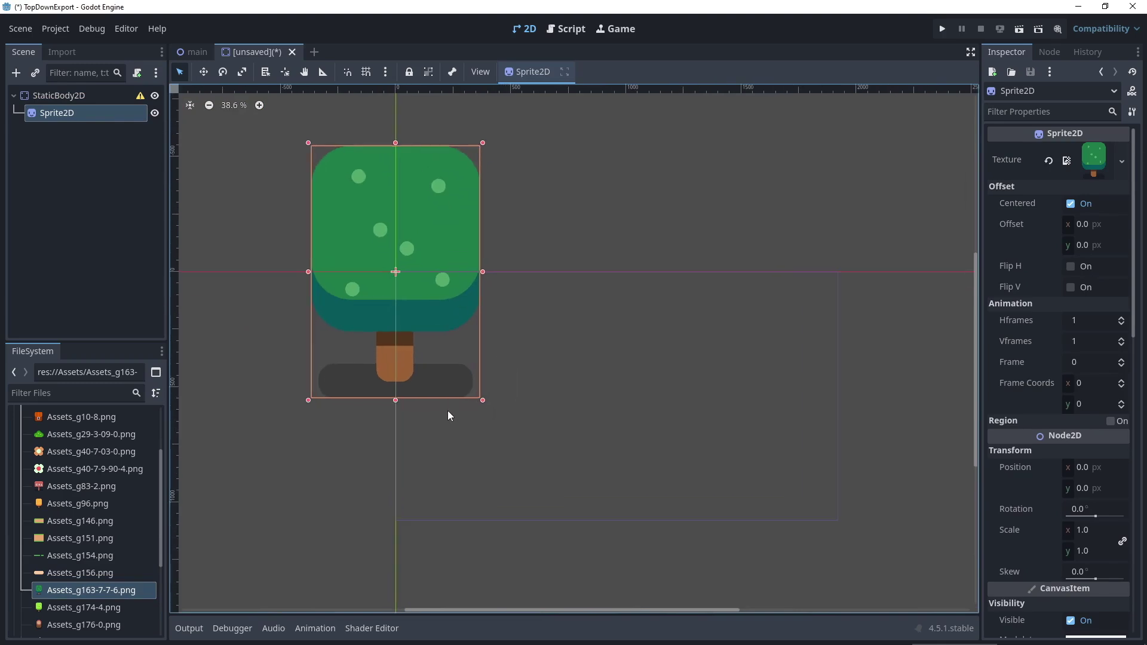
Step: Add a CollisionShape2D child to the static body, give it a new shape and adjust it over the tree
right_click(88, 96)
click(129, 107)
text(collision)
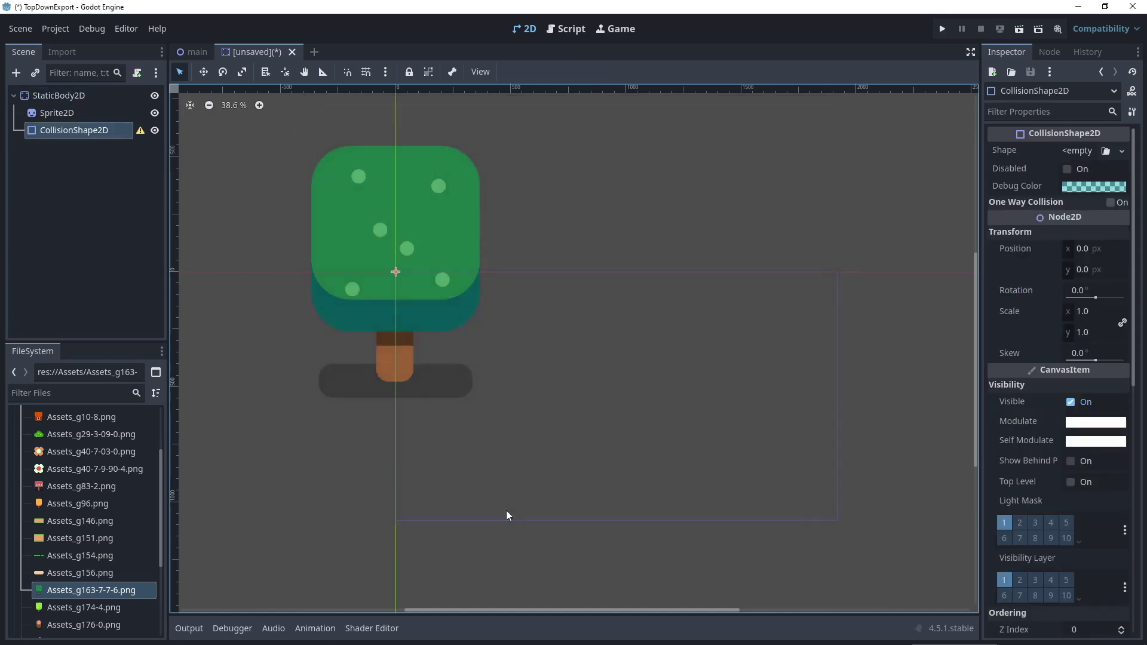
click(500, 514)
click(1121, 150)
click(1049, 253)
drag(398, 274, 478, 392)
click(575, 451)
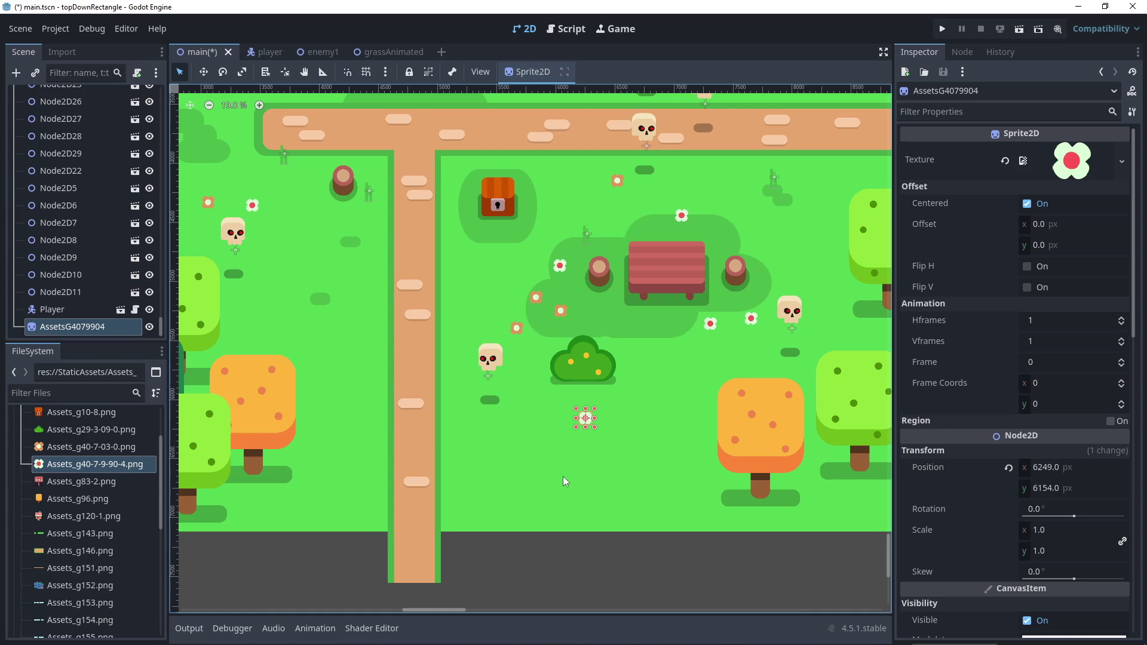
Step: Place Assets_g40-7-03-0.png once and Assets_g143.png three times as decoration around the lawn of the topDownRectangle main scene
drag(90, 447, 536, 429)
click(84, 534)
drag(84, 533, 618, 452)
drag(84, 534, 352, 335)
drag(109, 537, 497, 454)
click(585, 557)
scroll(583, 497, down, 1)
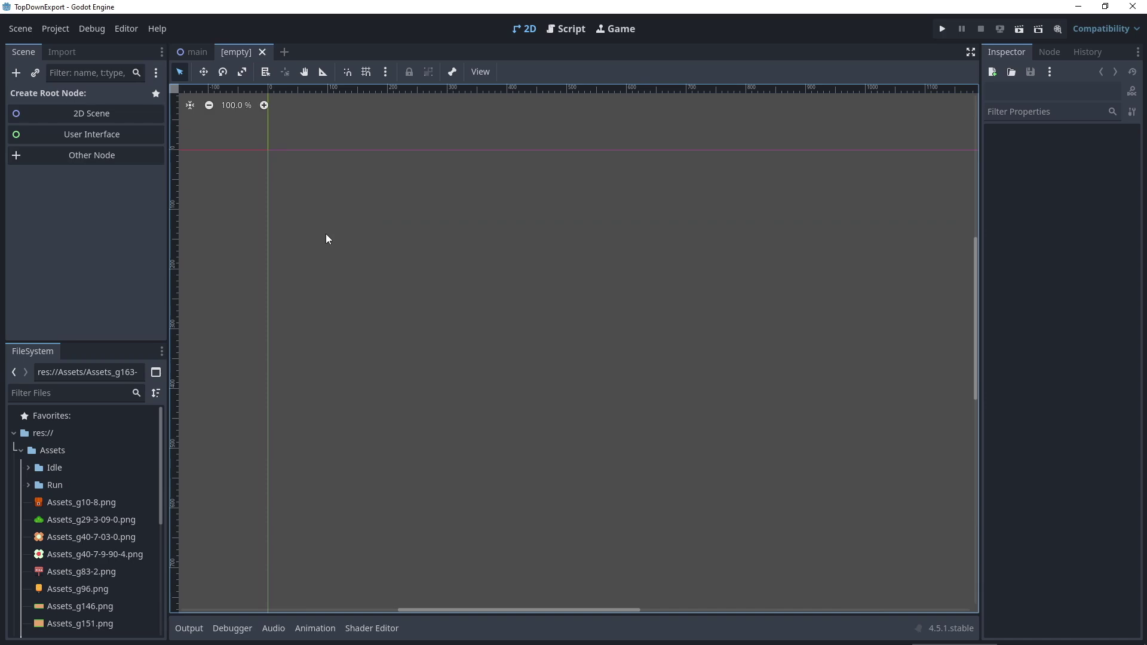
Step: Create a CharacterBody2D as the root node of the empty scene in the TopDownExport project
click(16, 72)
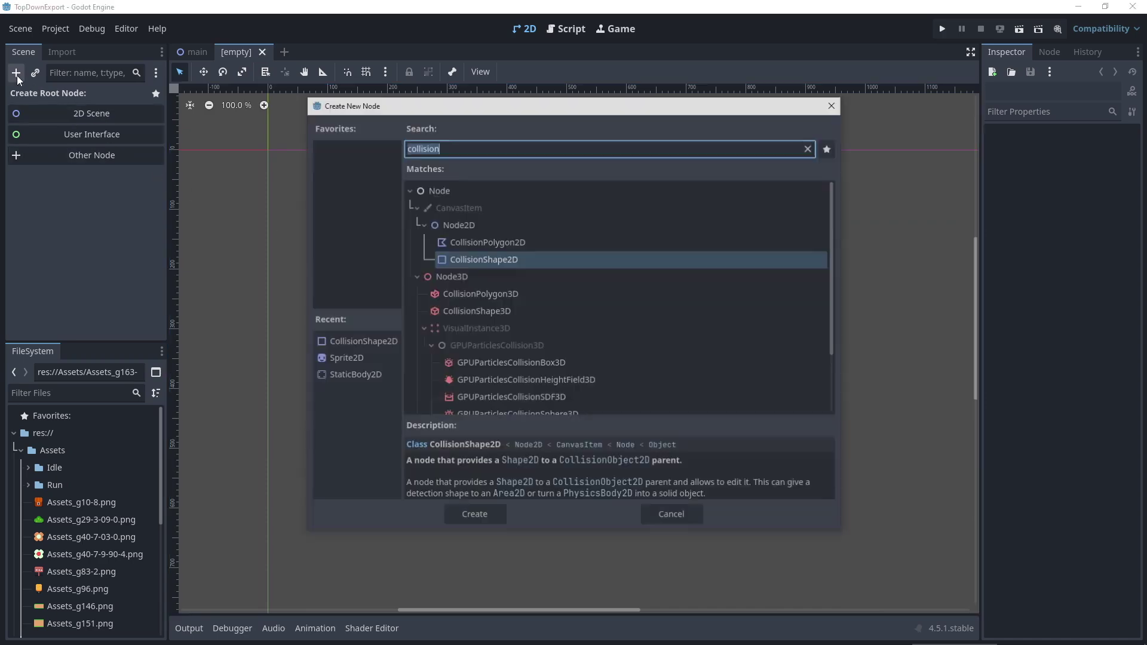
text(charac)
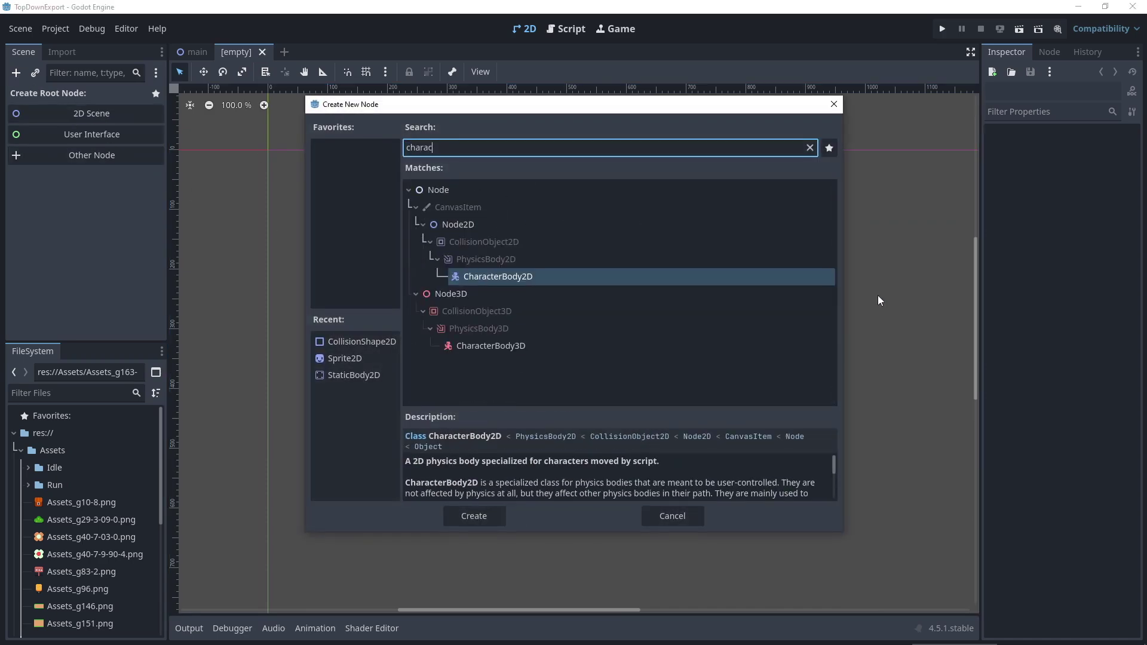
click(473, 516)
Step: Add an AnimatedSprite2D node as a child of the CharacterBody2D
click(16, 72)
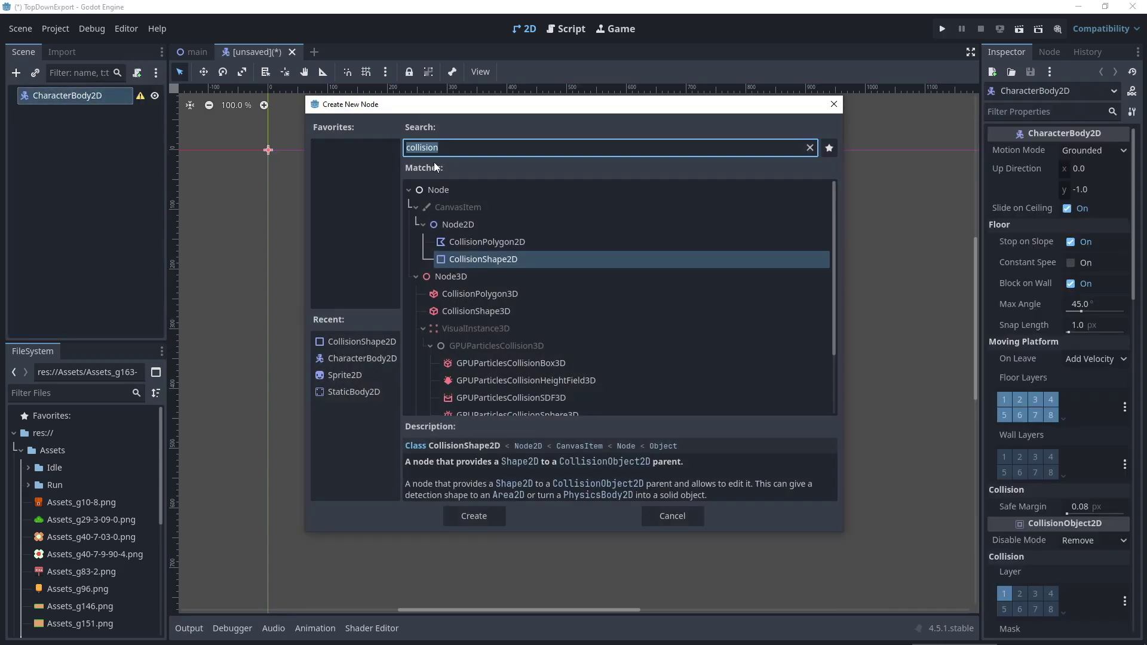
key(BackSpace)
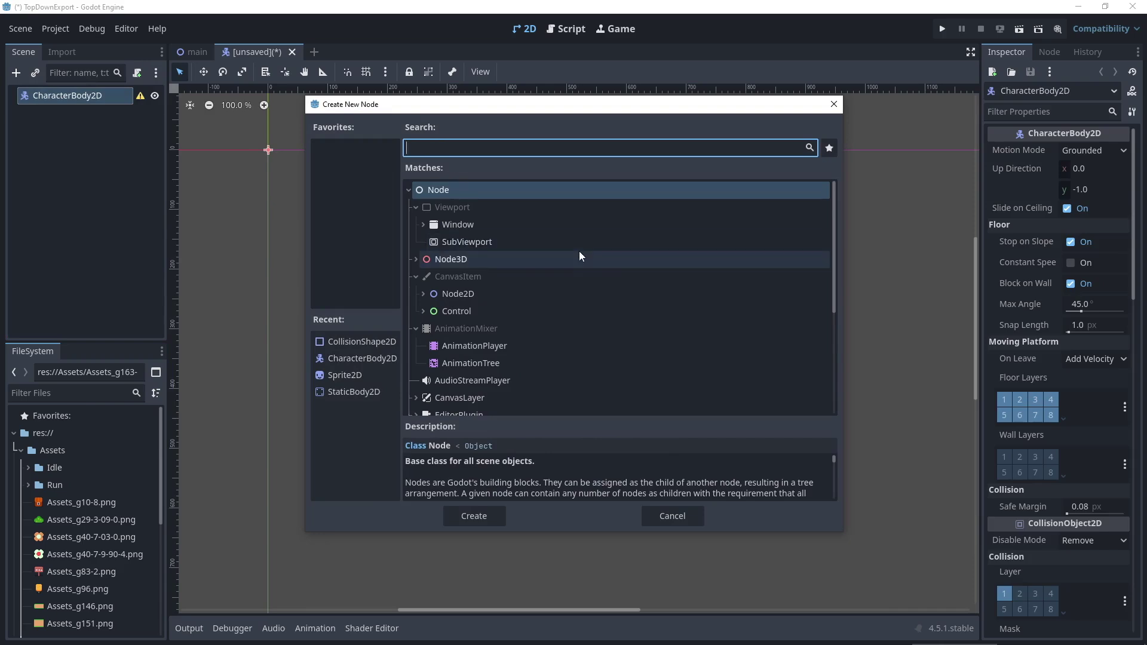
text(animated)
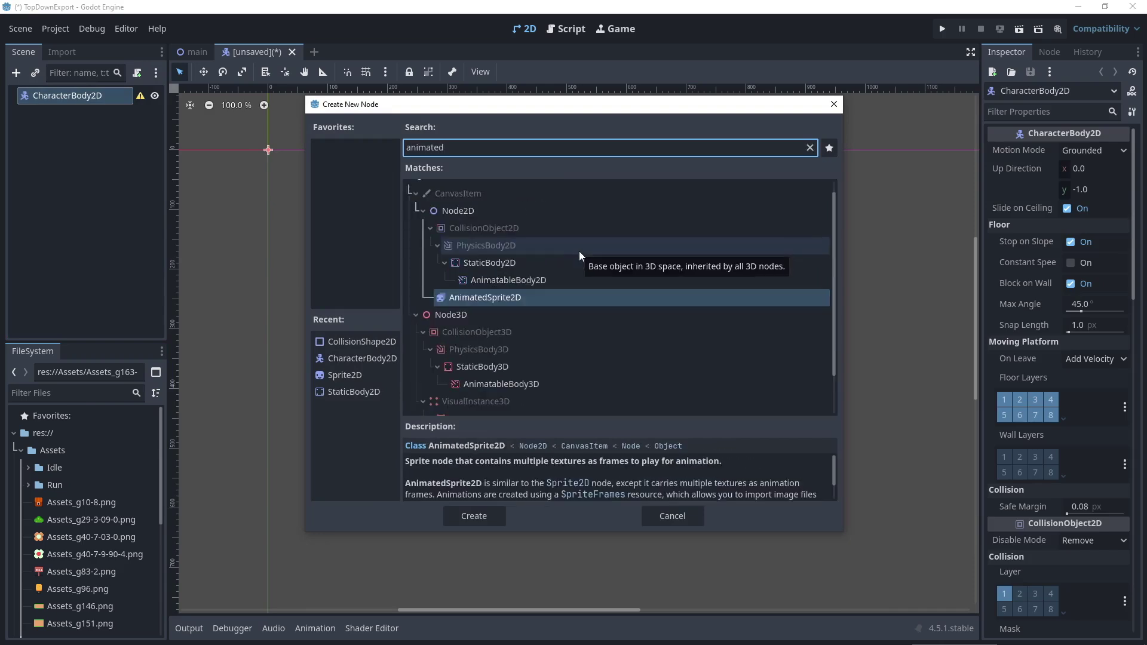
click(526, 297)
click(469, 516)
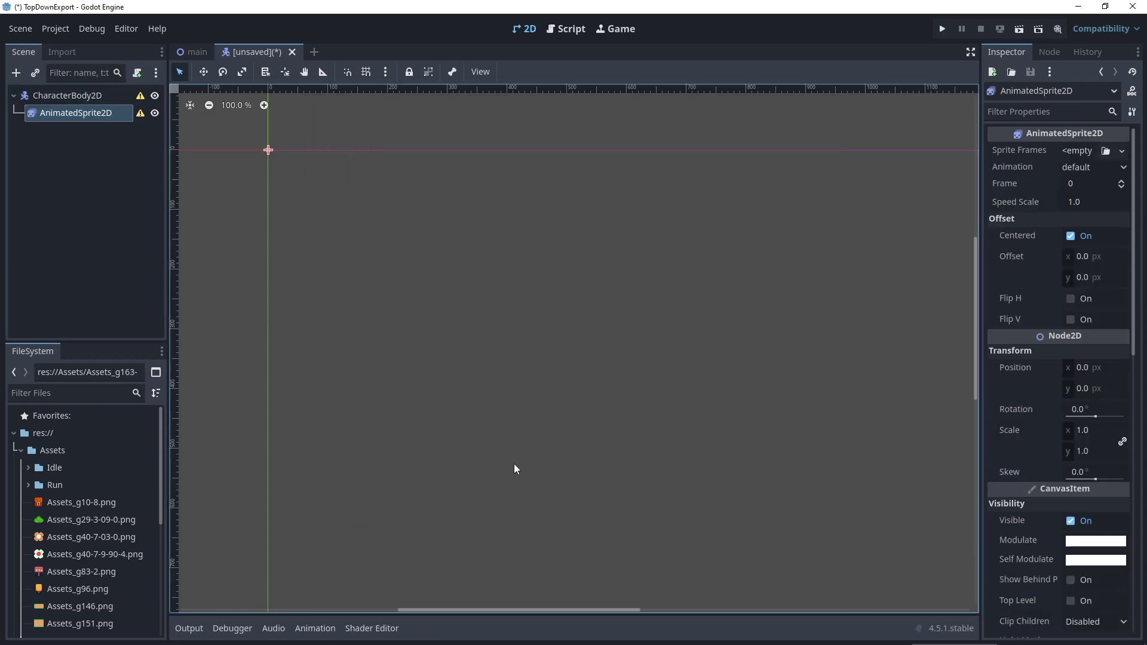
Step: Assign a new SpriteFrames resource to the AnimatedSprite2D and open it for editing
scroll(516, 469, down, 1)
click(1073, 152)
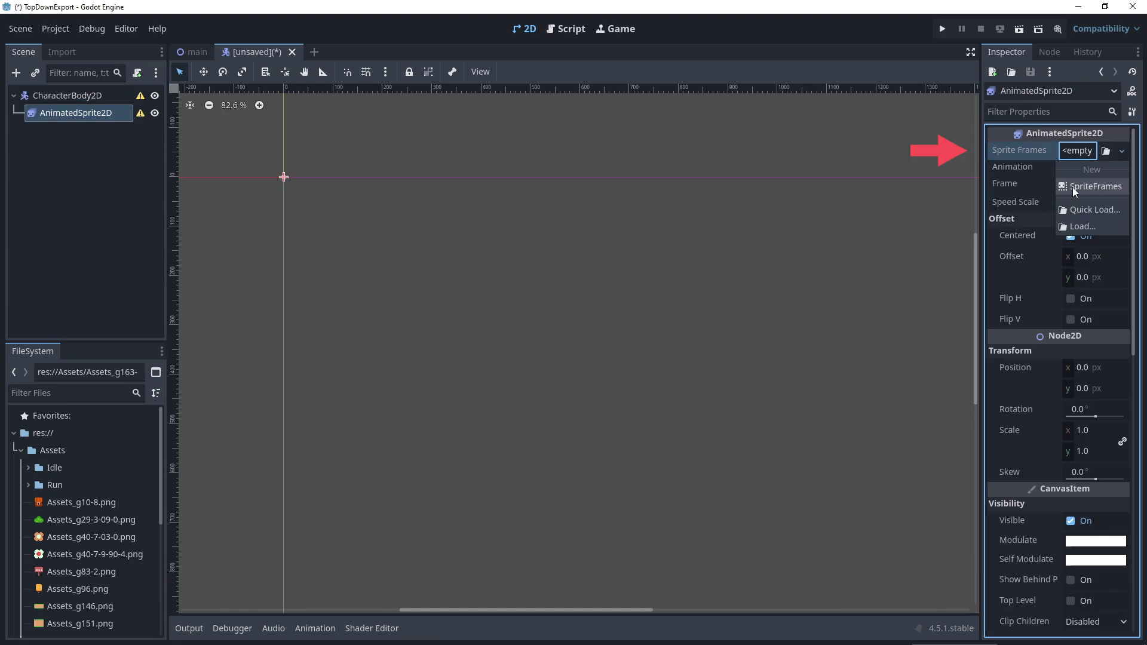
click(1073, 187)
click(1088, 152)
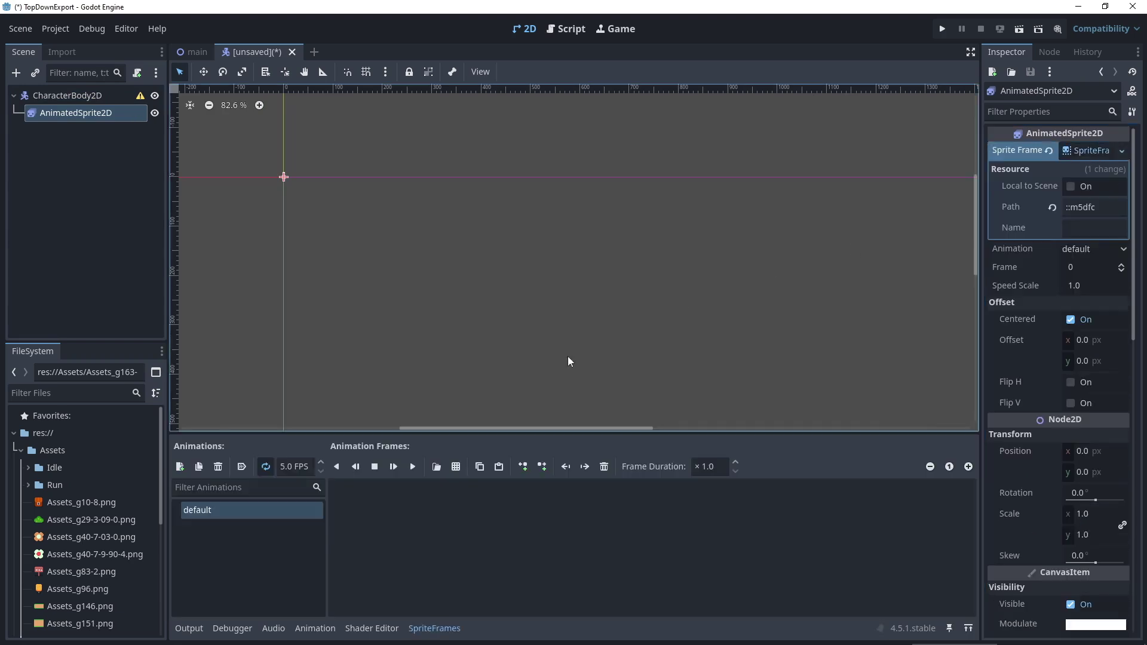
Step: Delete the default animation from the SpriteFrames resource and add a new one named idle
click(219, 467)
click(526, 335)
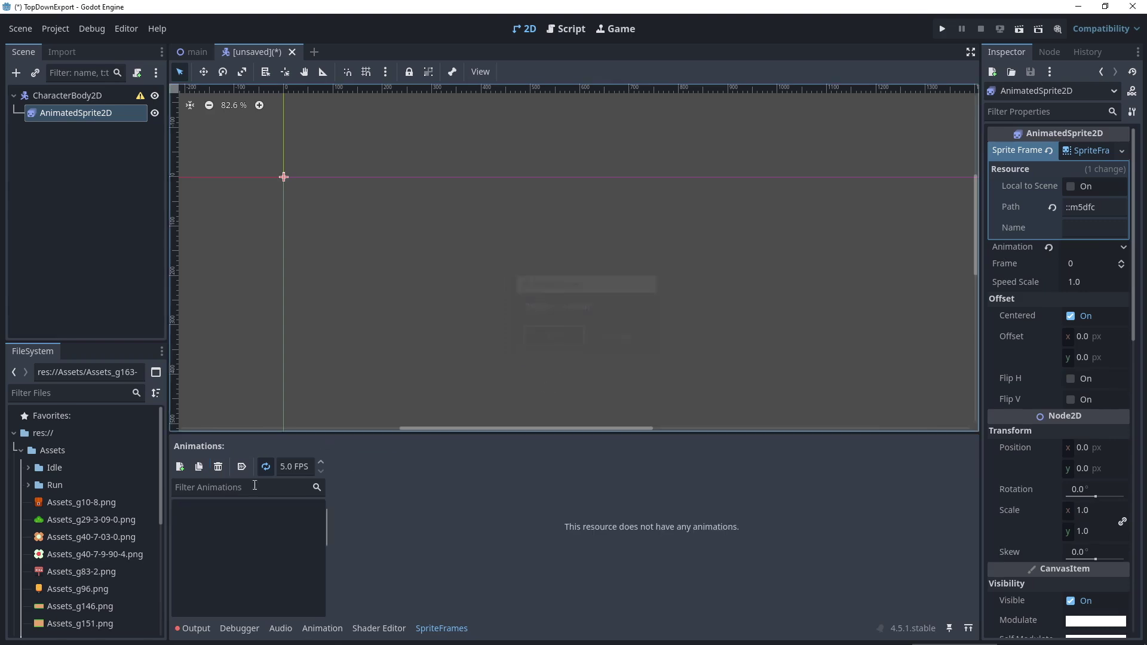
click(179, 466)
click(247, 513)
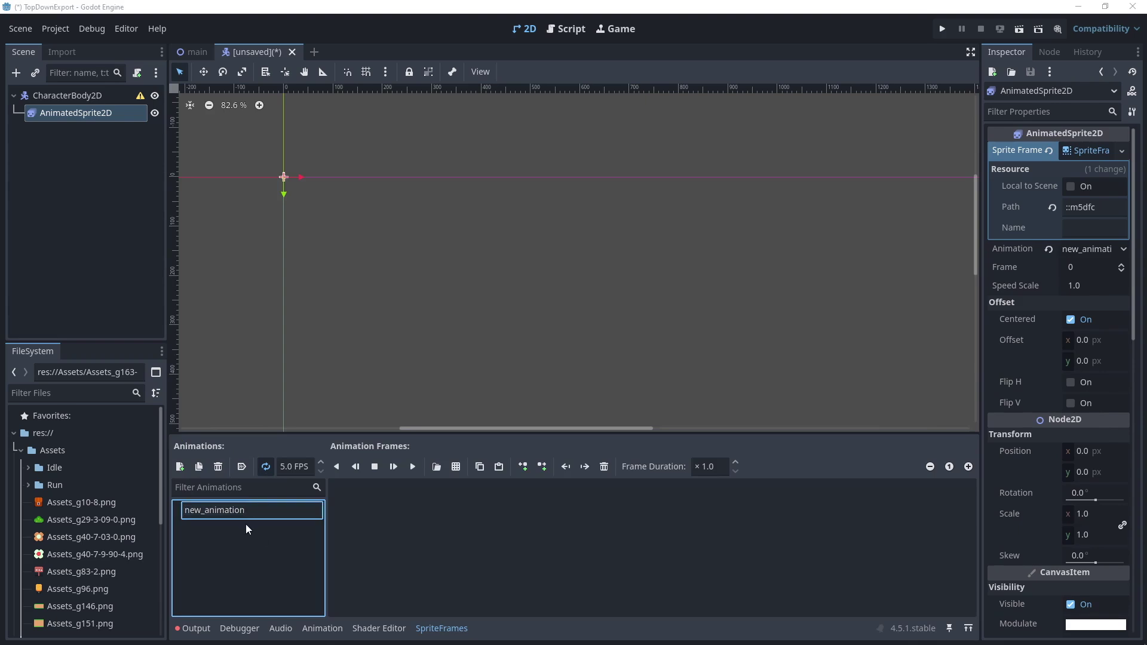
text(idle})
key(Return)
click(248, 512)
text(idle)
key(Return)
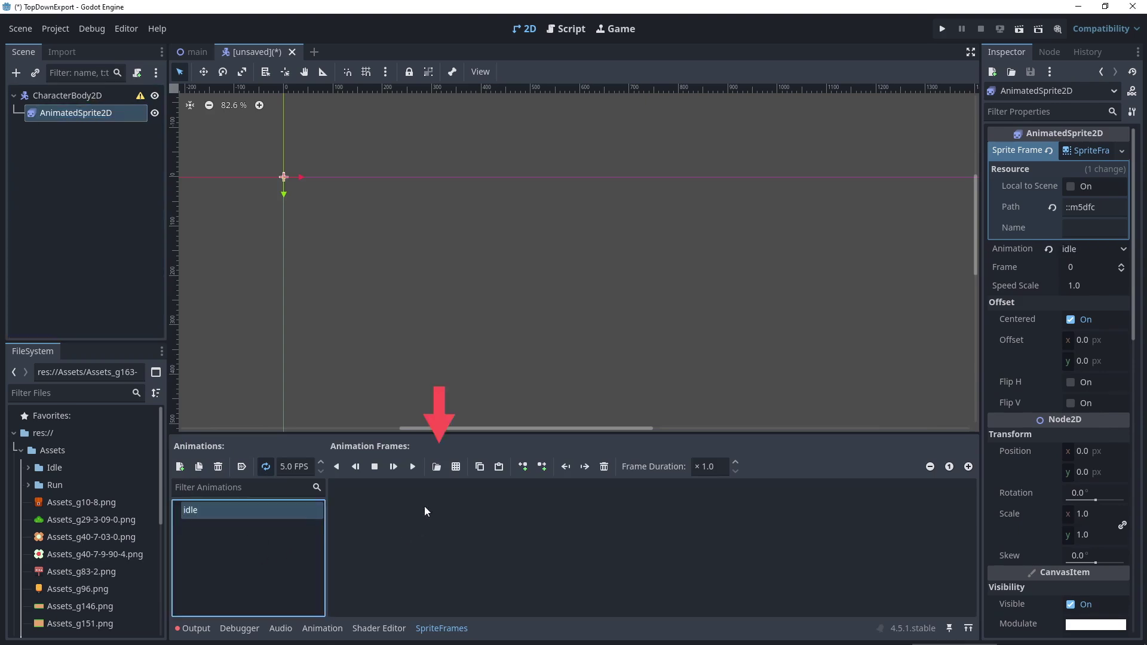
Step: Load the images 0001.png to 0024.png from res://Assets/Idle as the frames of the idle animation
click(437, 467)
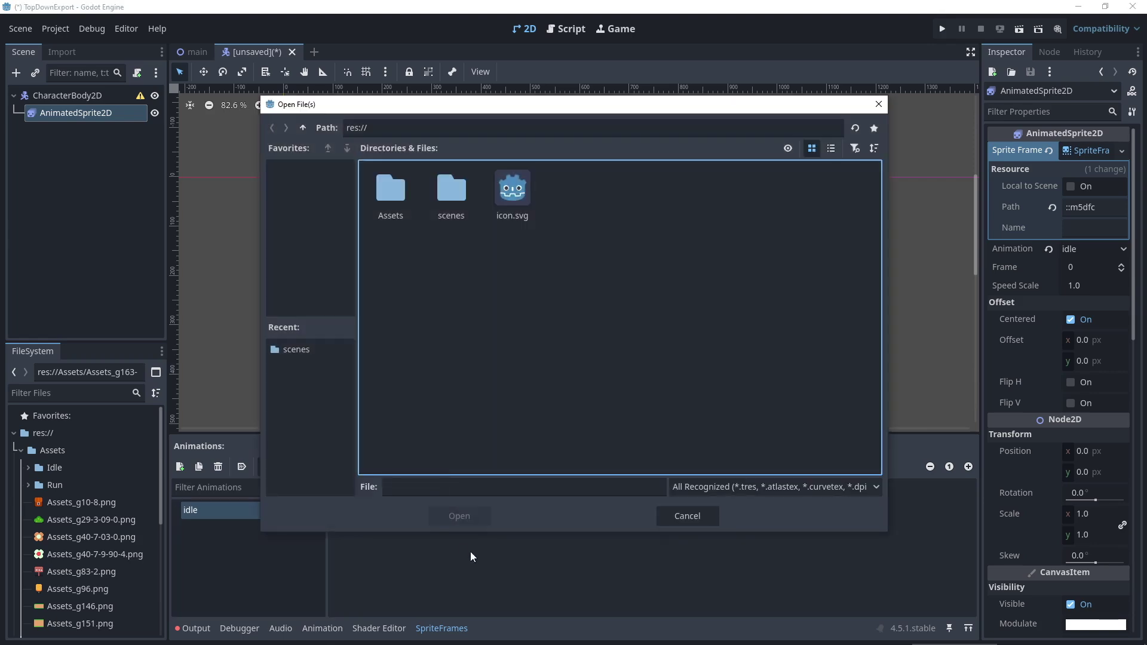
double_click(398, 200)
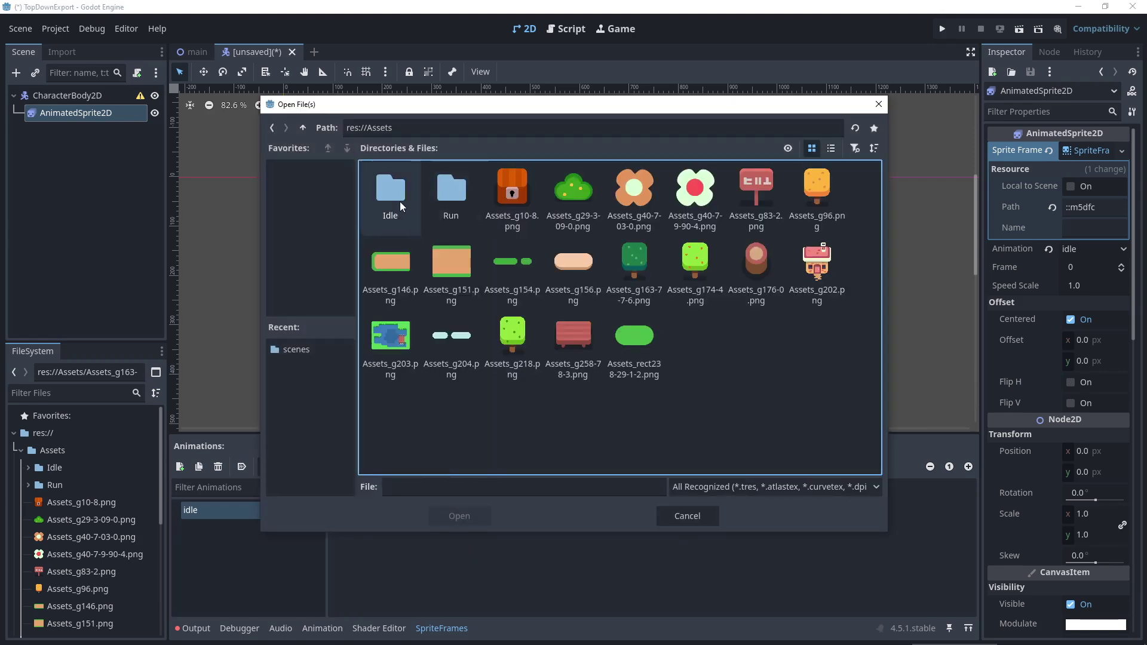
double_click(400, 202)
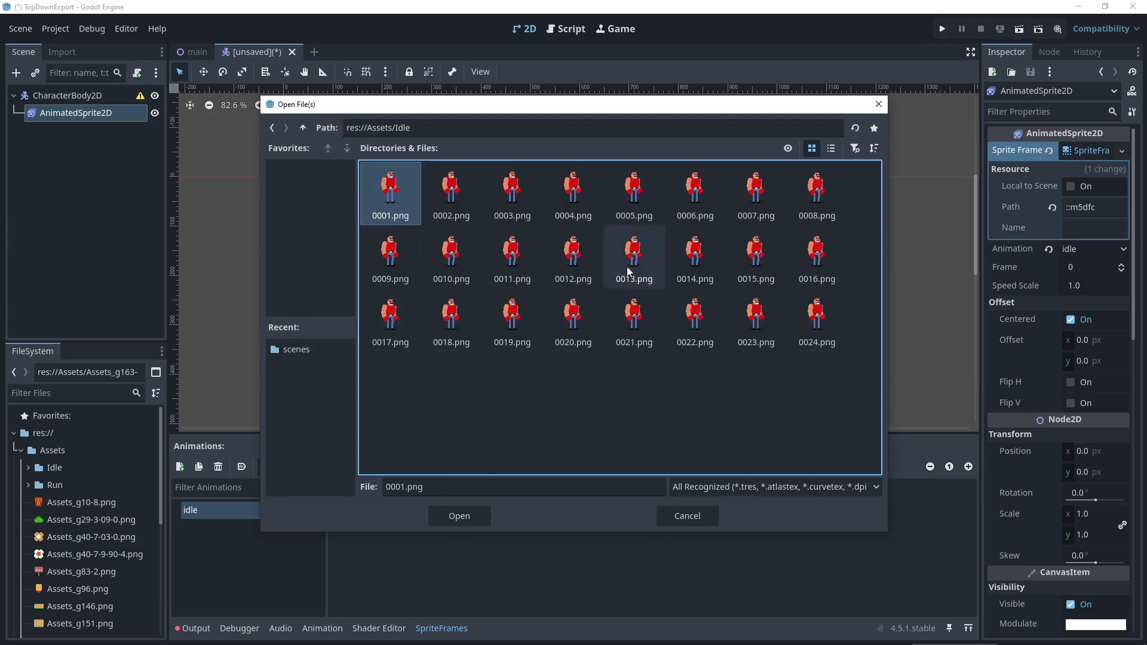
shift+click(817, 323)
click(459, 516)
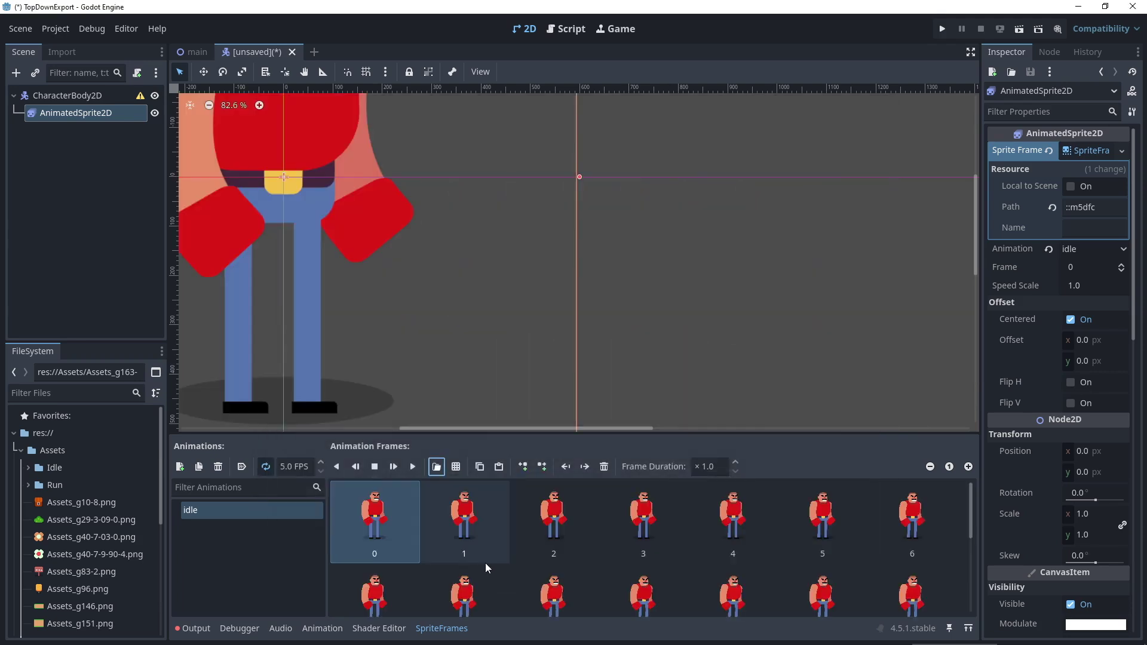
Step: Enlarge the animation frames area, set the idle animation's speed to 24 FPS and play it
scroll(427, 311, down, 2)
scroll(426, 311, down, 4)
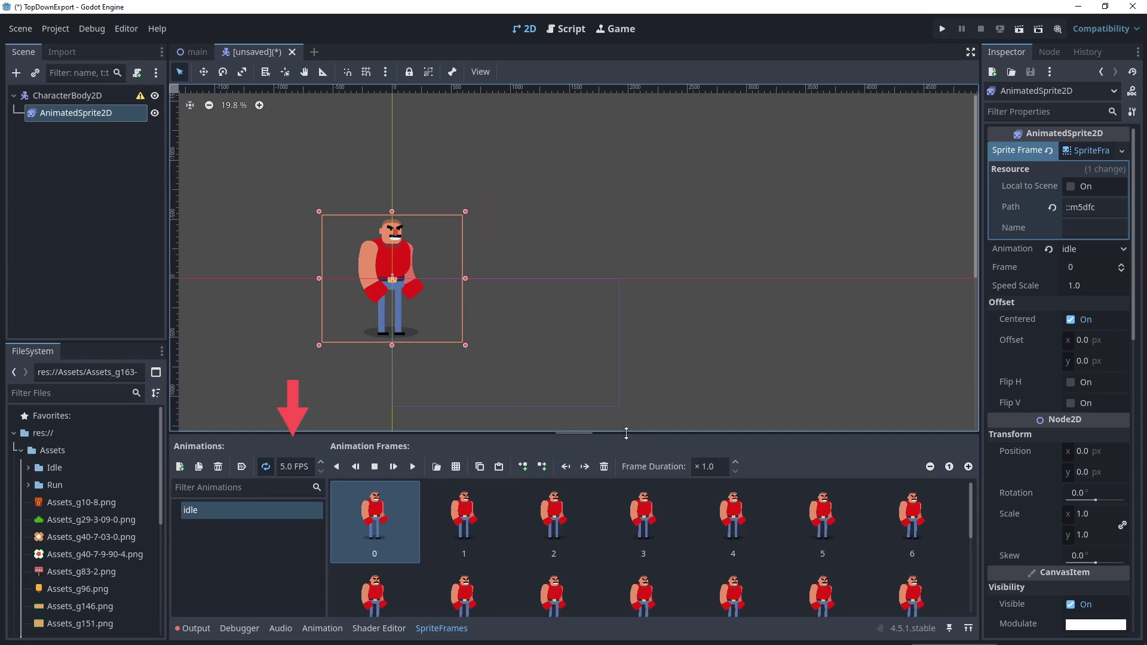
drag(625, 431, 622, 363)
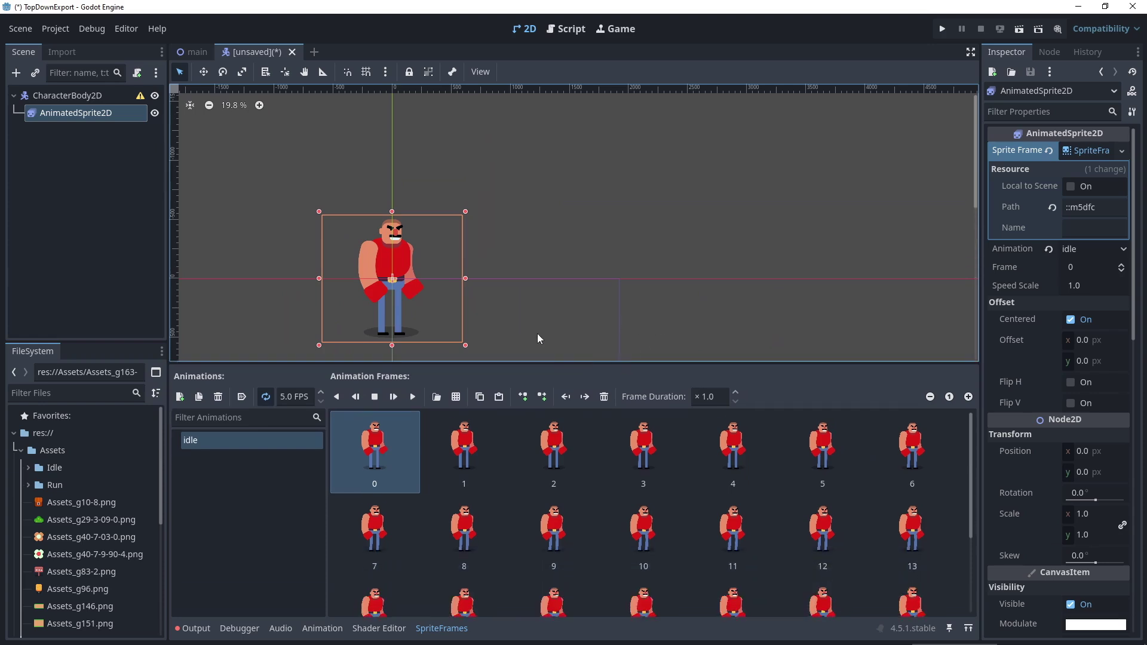
click(285, 397)
text(24)
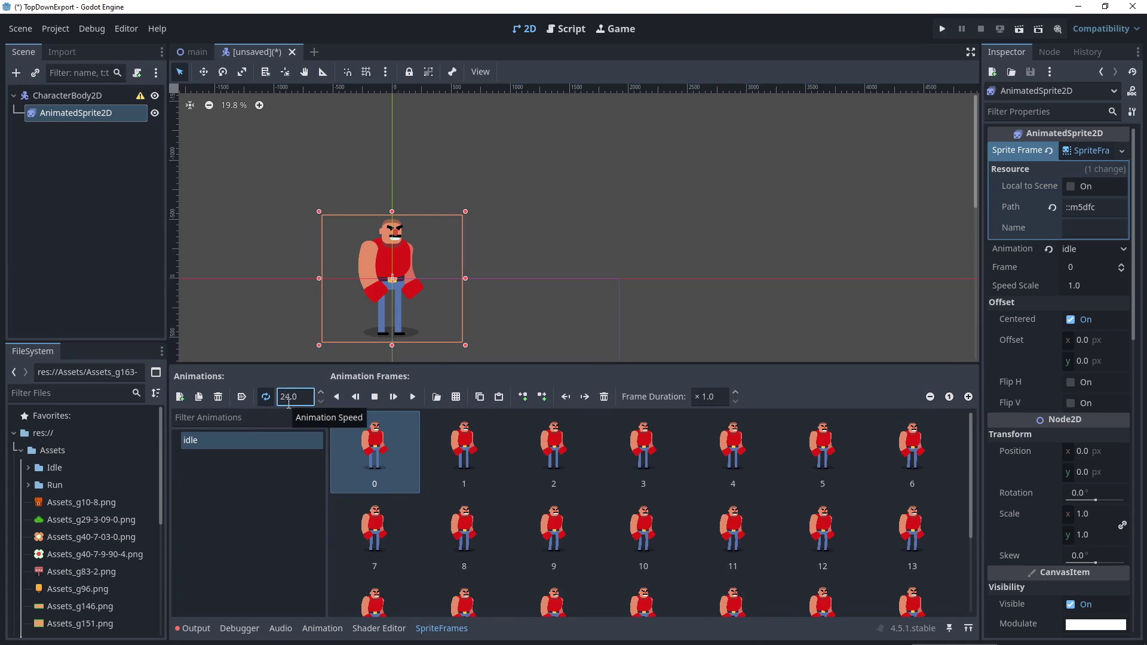
click(411, 397)
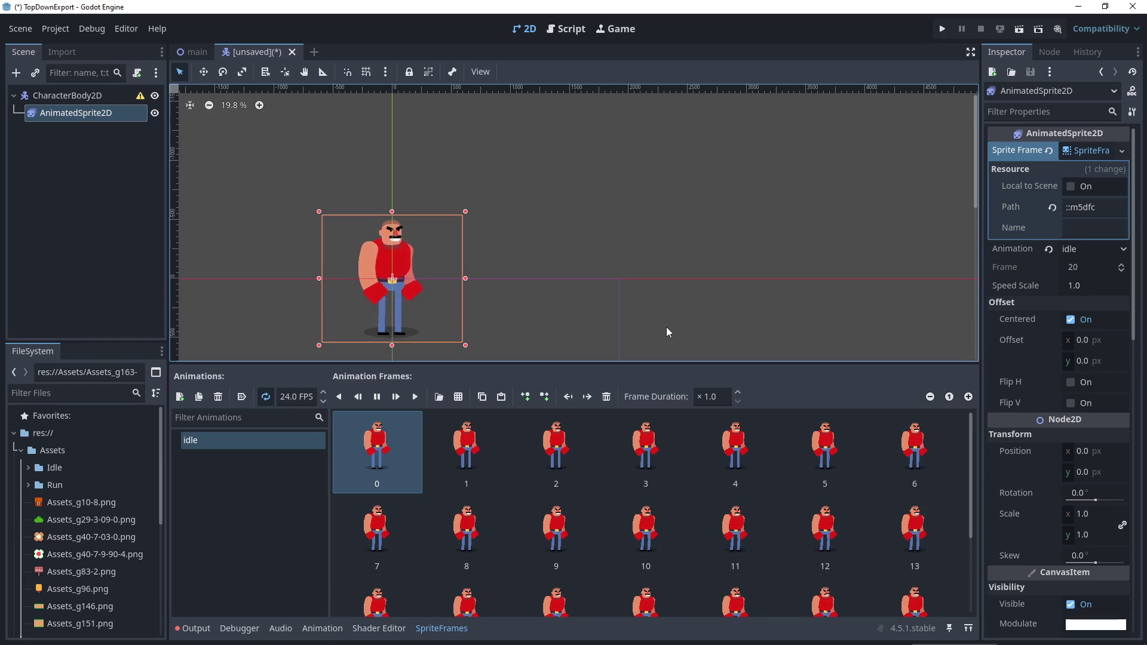
Step: Add a second animation named run and load the image sequence from the Assets/Run folder as its frames
click(180, 397)
text(run)
key(Return)
click(439, 398)
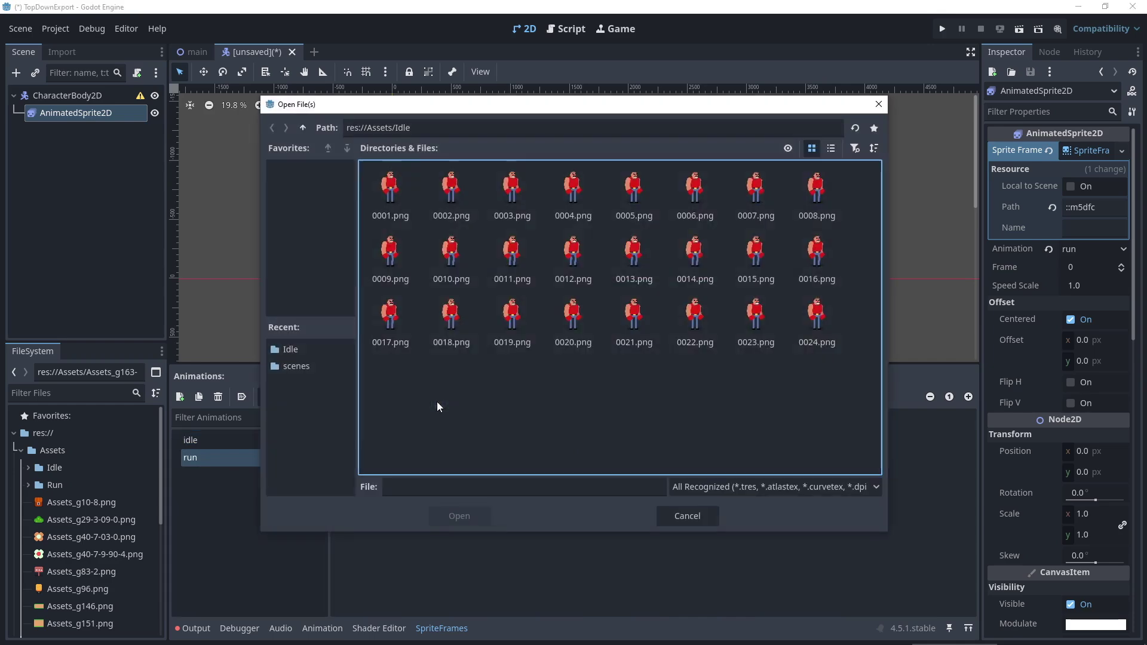
key(BackSpace)
double_click(451, 185)
shift+click(816, 317)
click(460, 516)
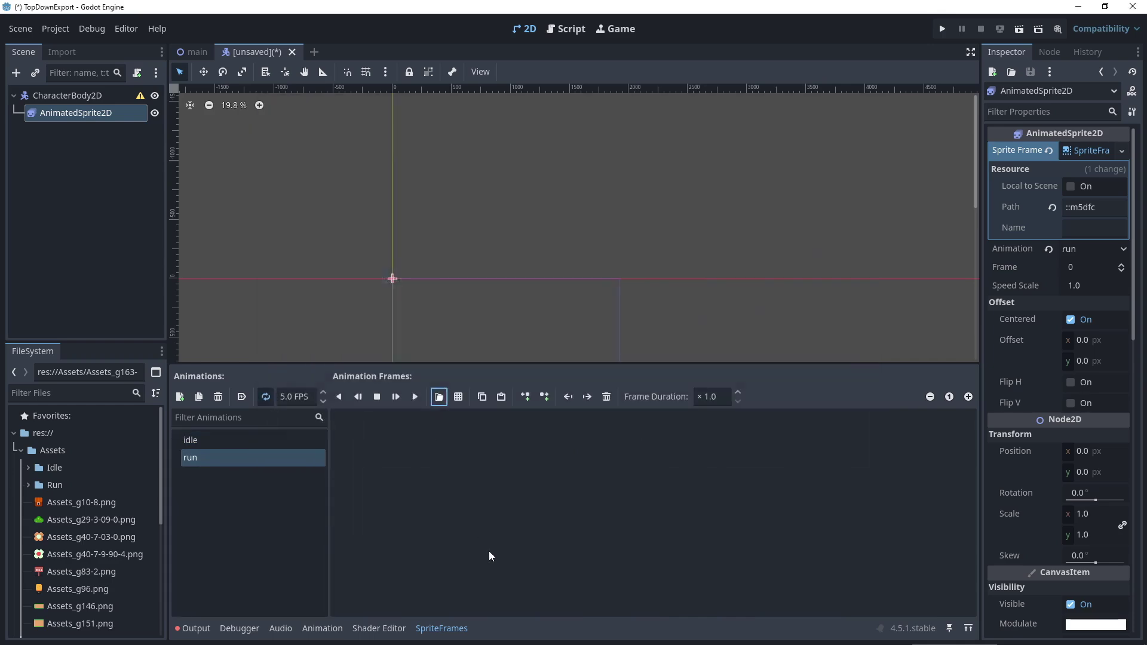
Step: Set the run animation's speed to 24 FPS and play it
click(296, 400)
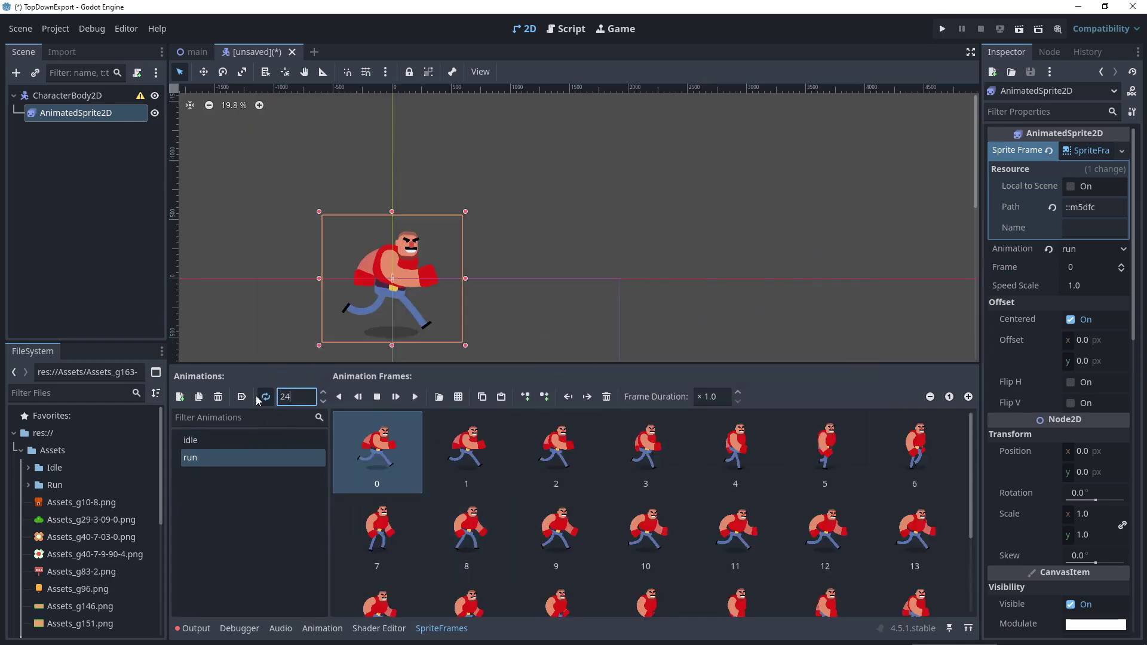
click(415, 397)
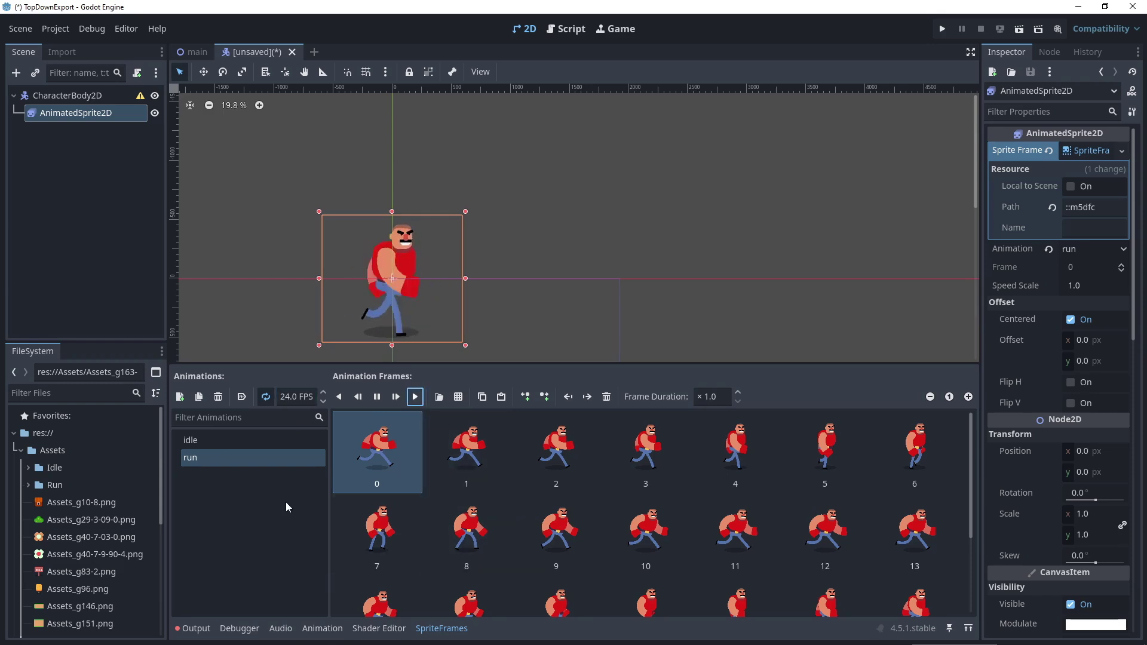
middle_drag(513, 316, 653, 259)
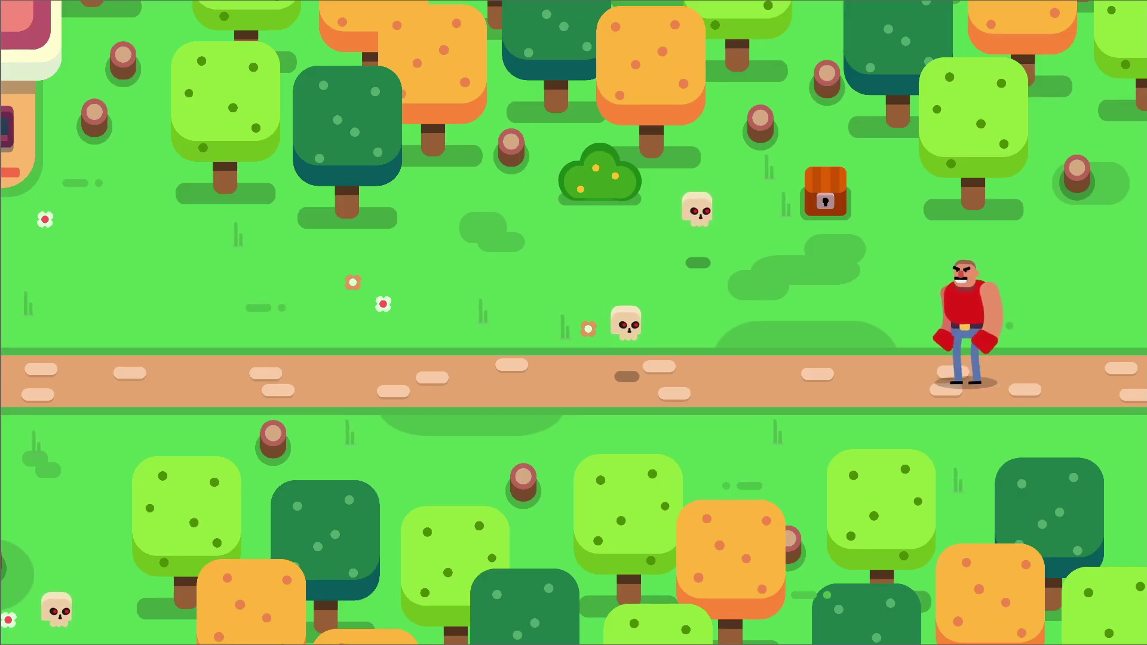
key(Left)
key(Down)
key(Up)
key(Left)
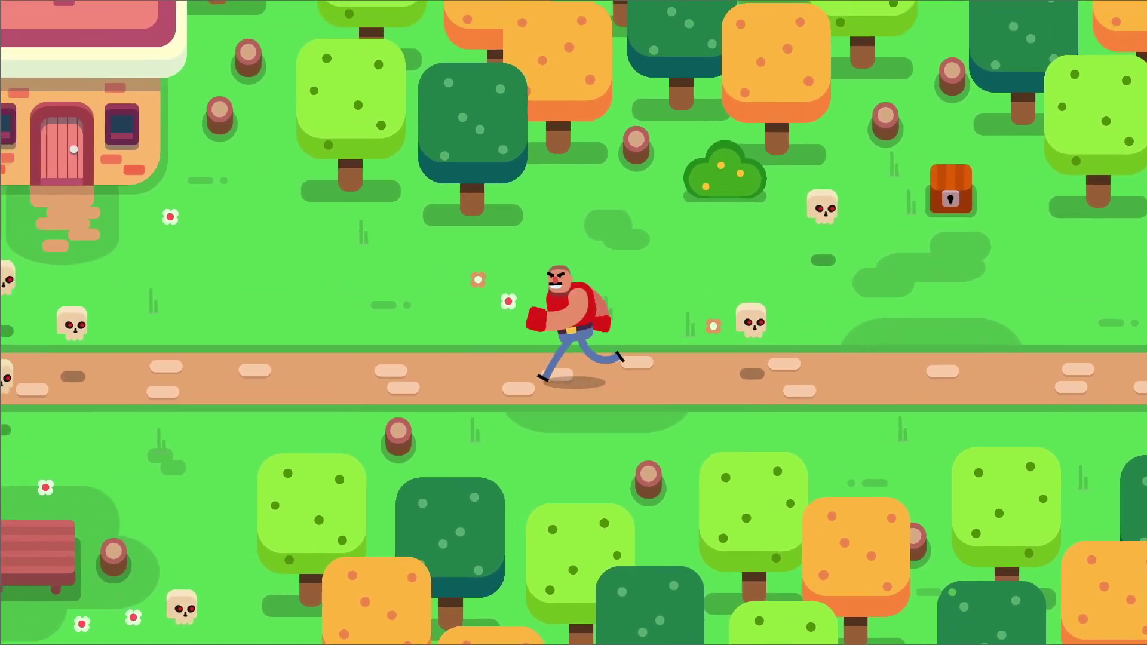
key(Up)
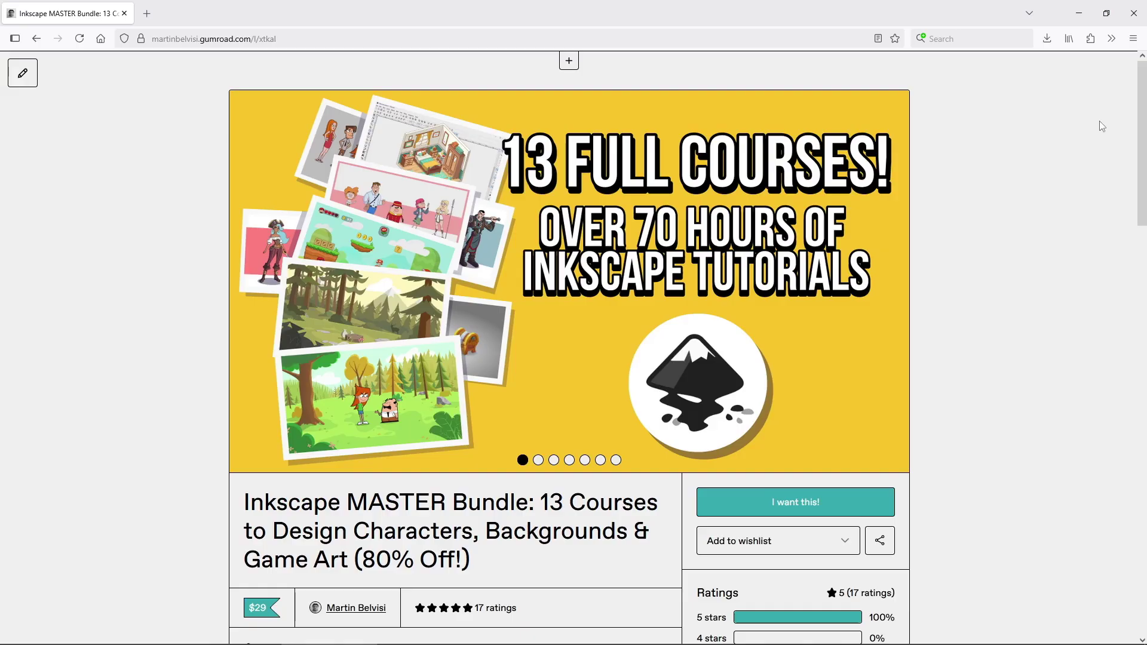
Step: Review the Inkscape MASTER Bundle page on Gumroad, including its description, full course list and second preview image
scroll(1100, 121, down, 7)
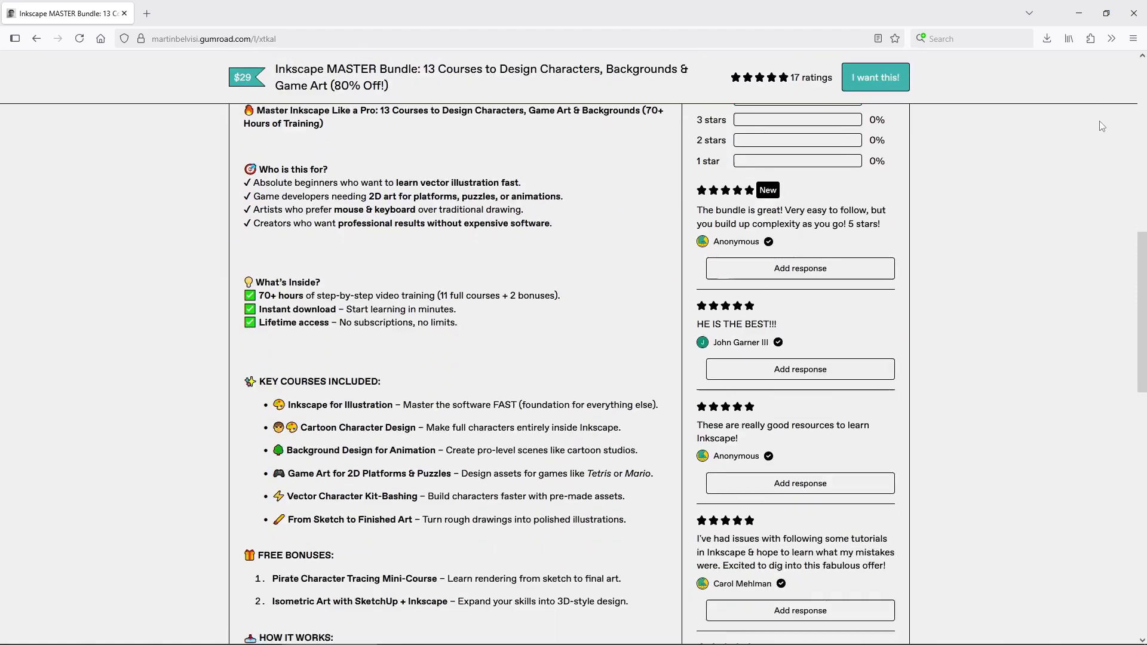
scroll(1102, 125, down, 9)
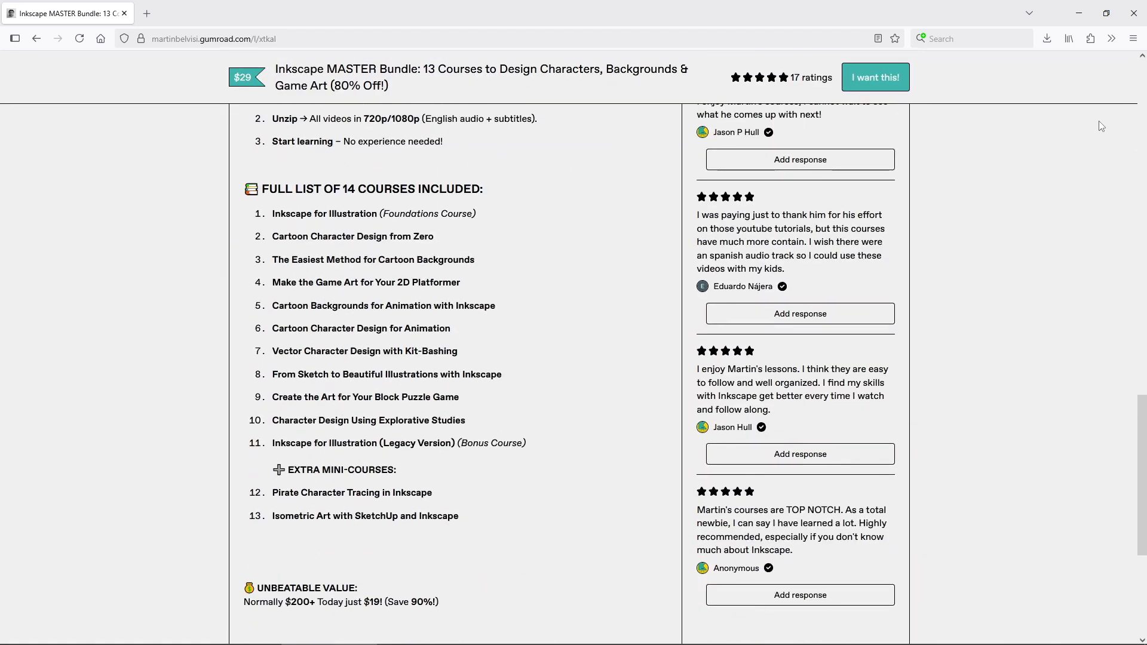
scroll(1101, 125, down, 4)
scroll(1101, 125, down, 1)
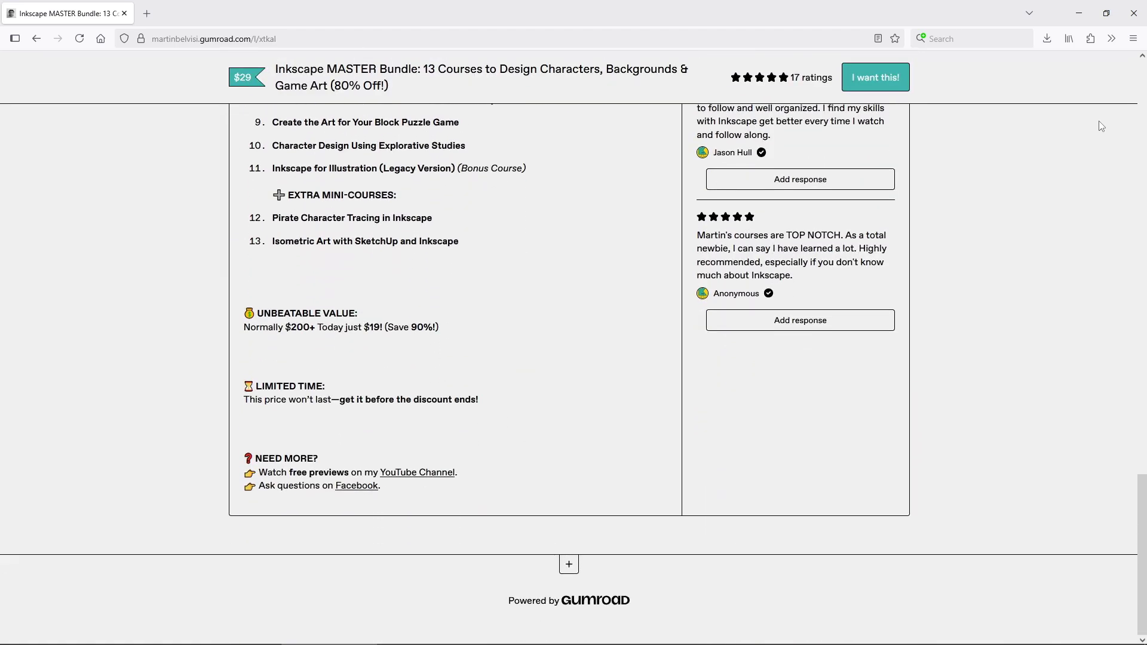
scroll(1101, 125, up, 20)
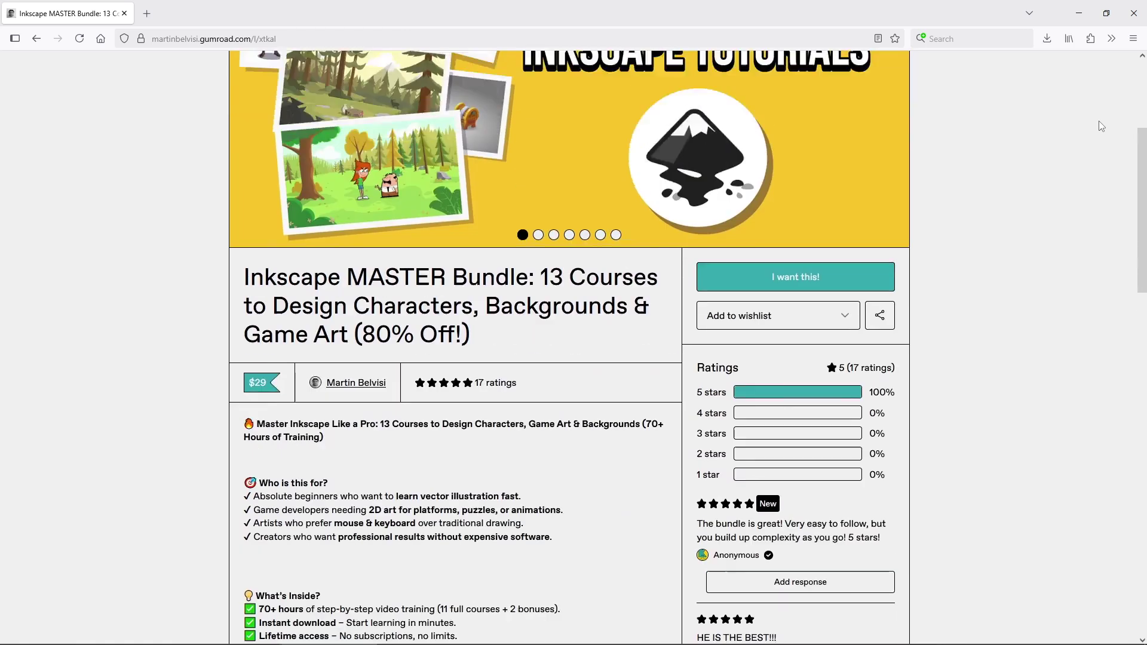
scroll(1099, 122, up, 3)
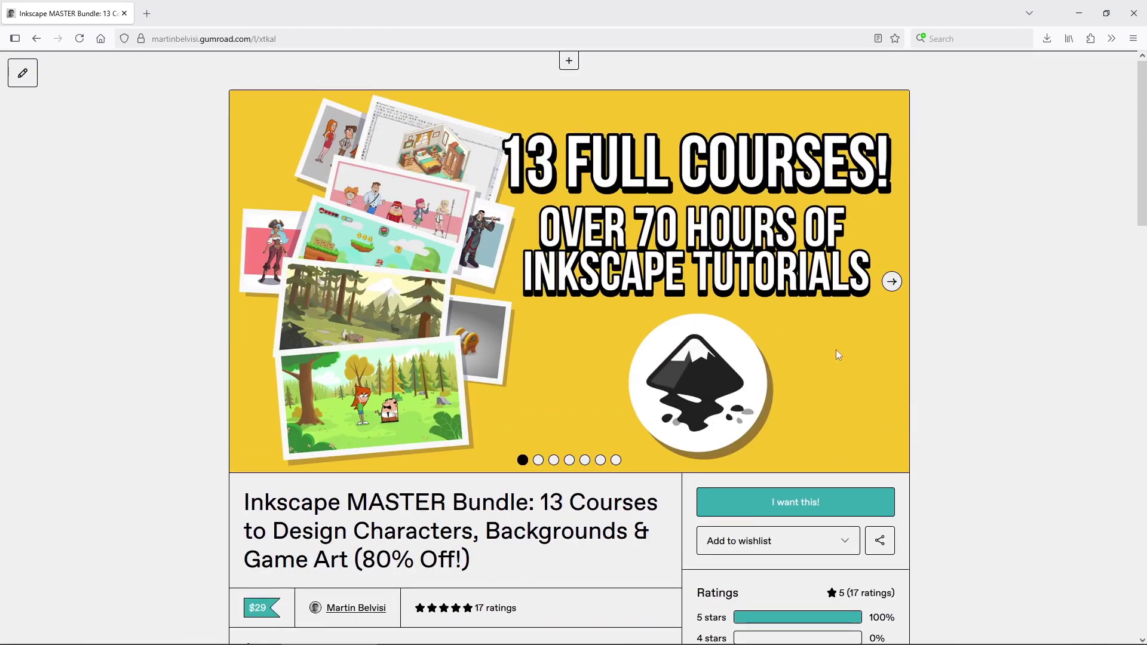
click(541, 461)
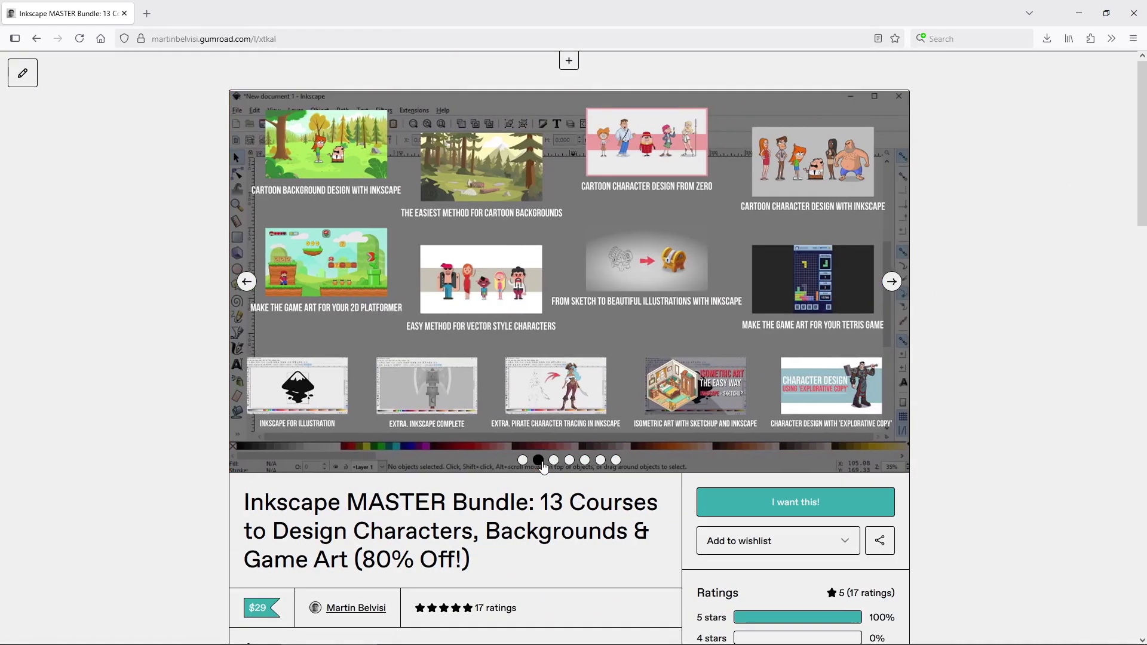